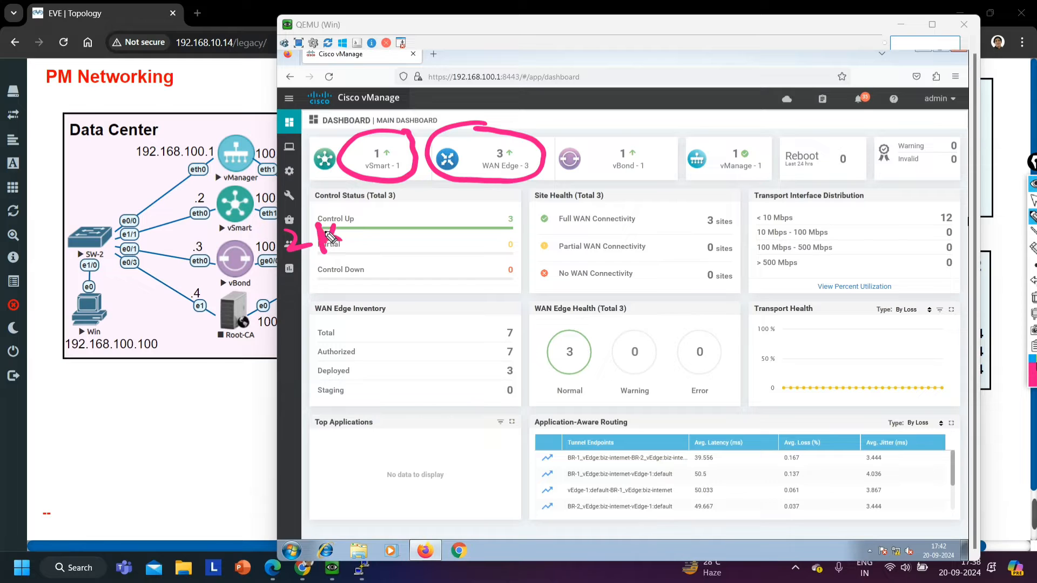
Circle the vBond and vManage status tiles on the dashboard, clear all ink, and minimize the Win VM window to reveal the topology
mouse_move(624, 128)
left_mouse_down()
mouse_move(562, 142)
mouse_move(662, 173)
mouse_move(626, 130)
left_mouse_up()
mouse_move(740, 129)
left_mouse_down()
mouse_move(694, 140)
mouse_move(778, 183)
mouse_move(745, 130)
left_mouse_up()
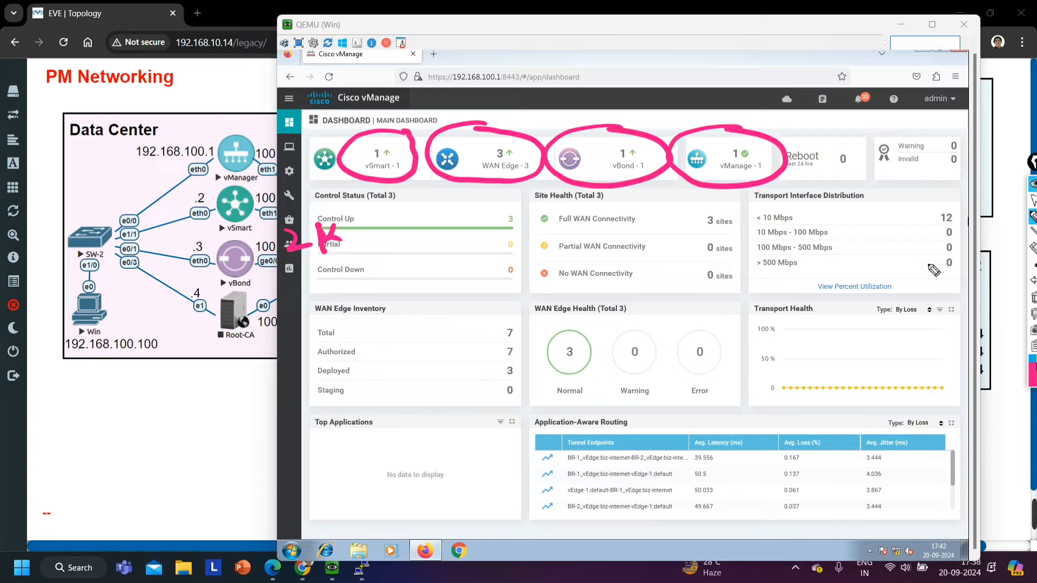
left_click(1033, 298)
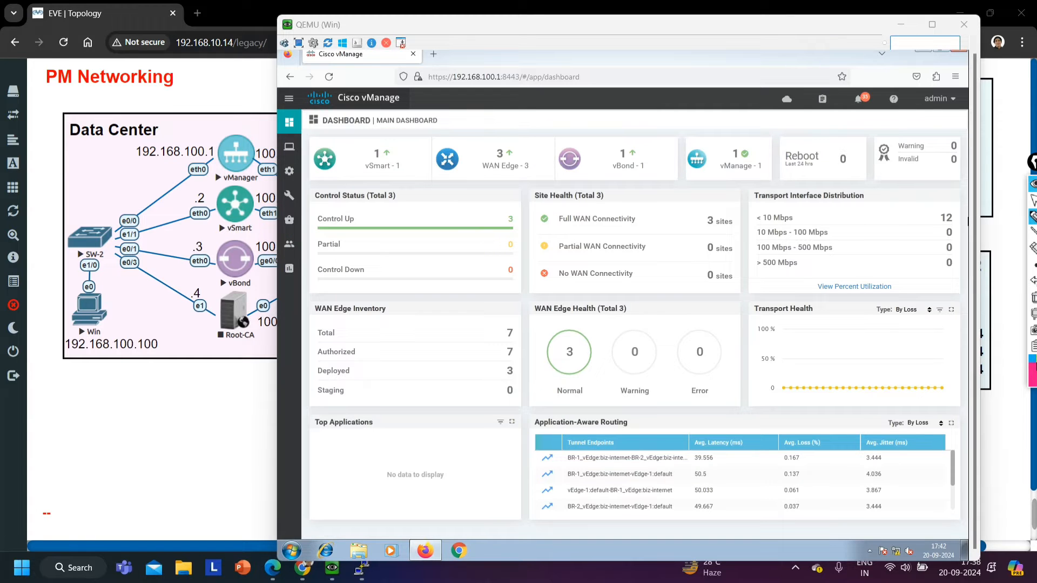
left_click(1032, 199)
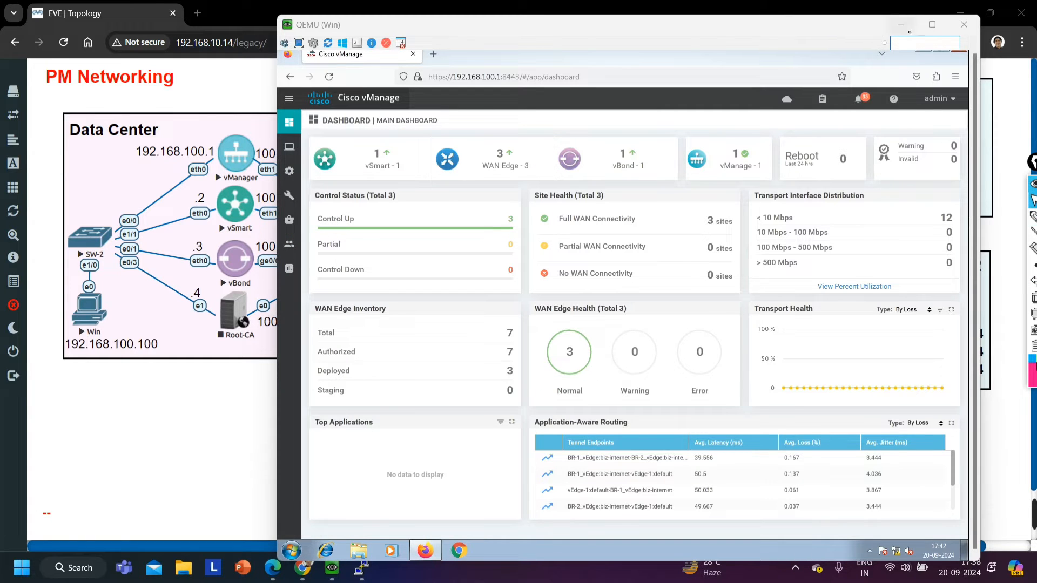
left_click(909, 31)
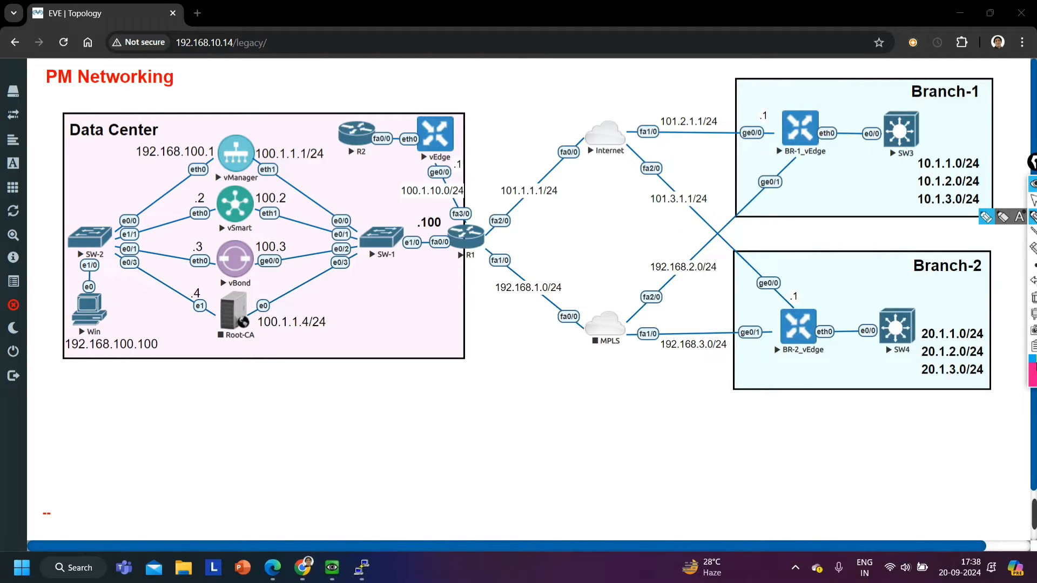
Underline vSmart, vBond, vEdge, BR-1_vEdge and BR-2_vEdge in the topology with the pen, and clear the ink
left_click(1033, 216)
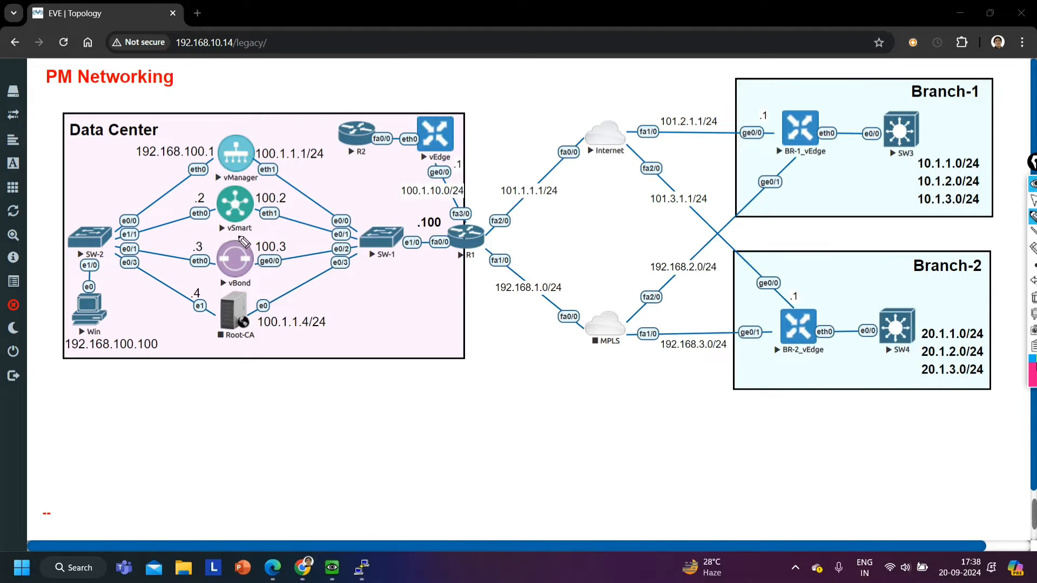
left_click_drag(221, 237, 255, 235)
left_click_drag(225, 292, 257, 286)
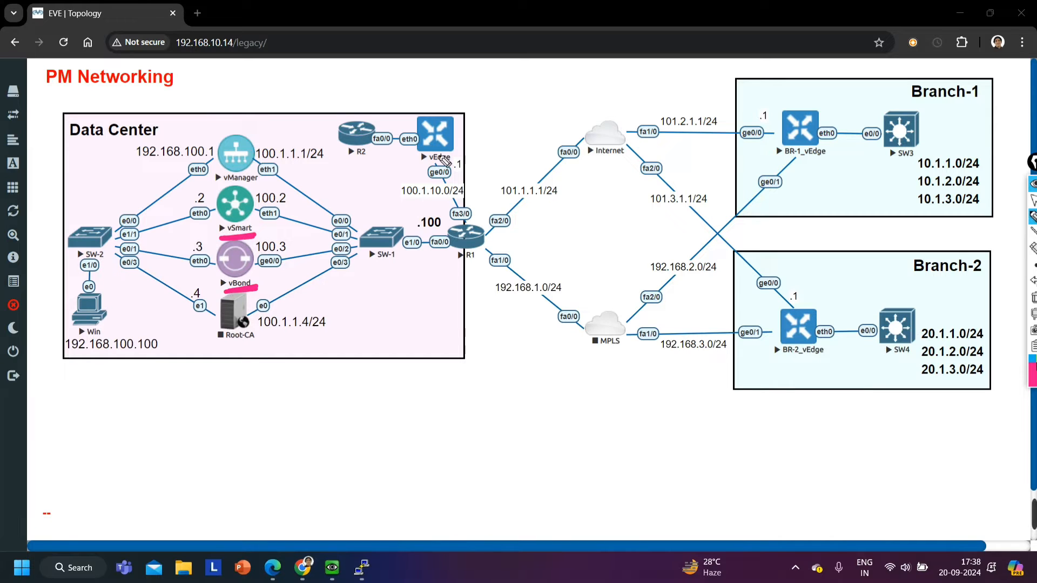
left_click_drag(463, 162, 426, 168)
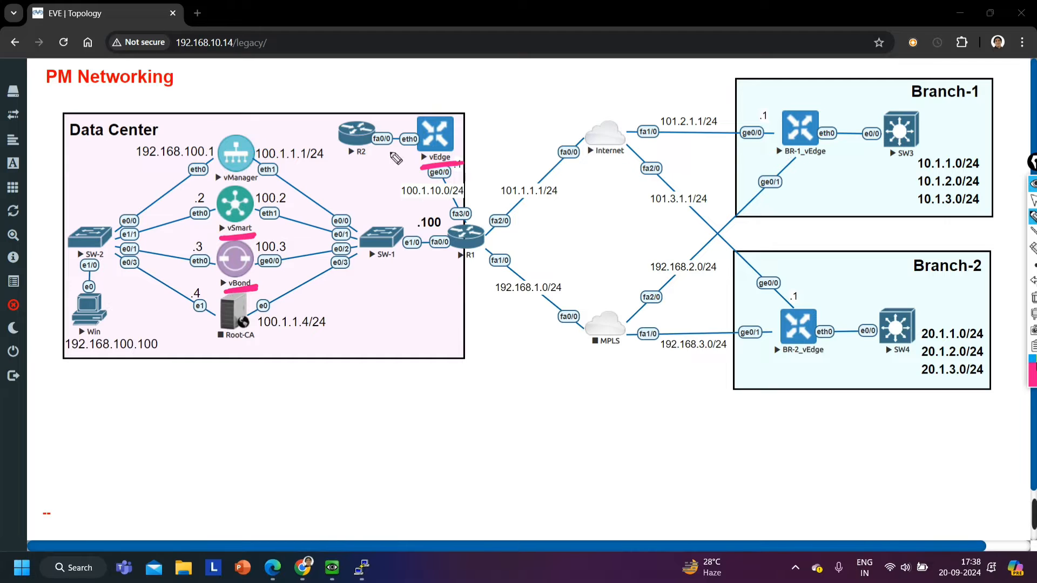
left_click_drag(786, 164, 832, 160)
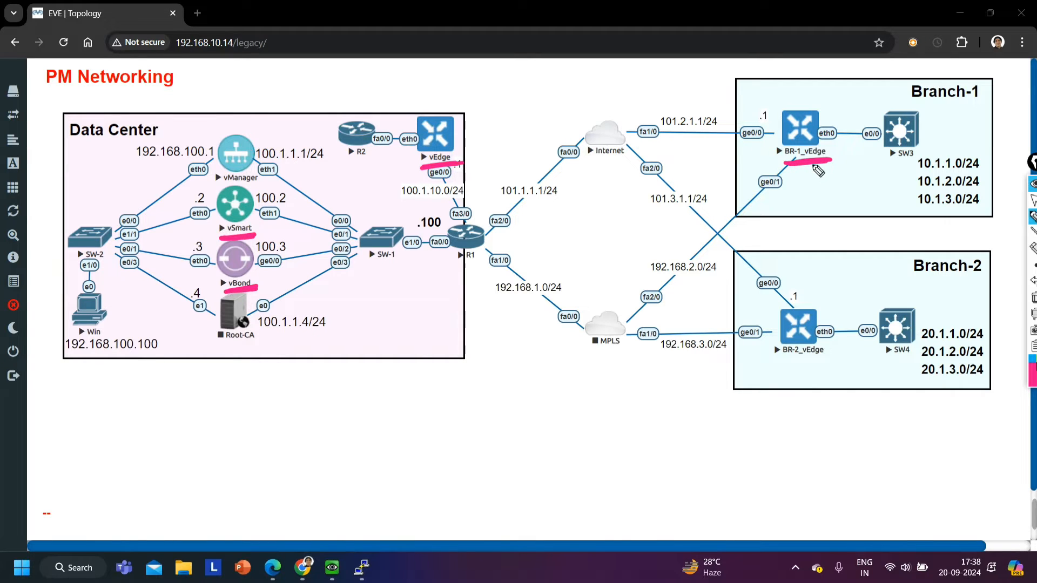
left_click_drag(782, 365, 829, 361)
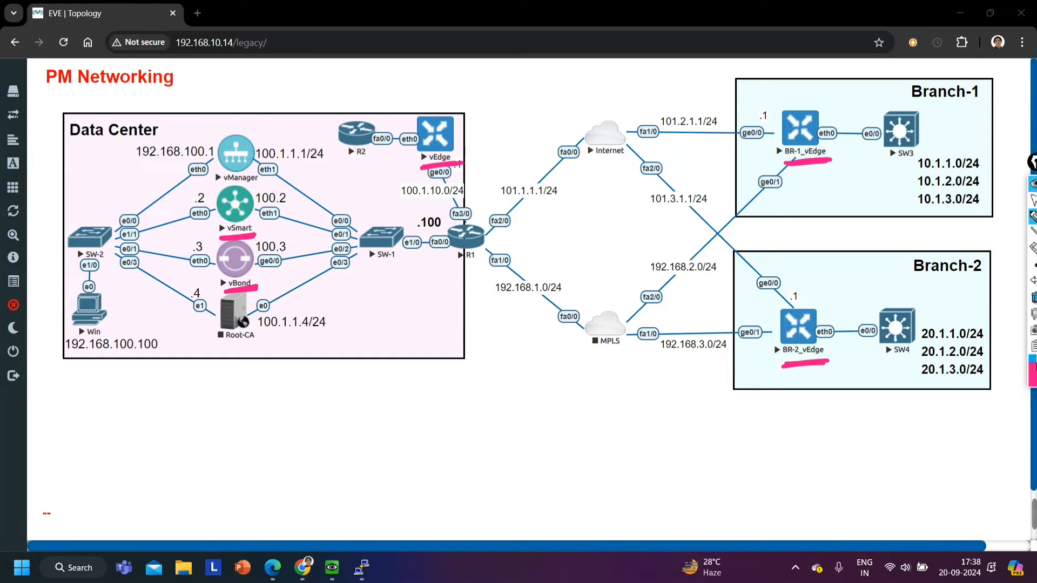
left_click(1034, 297)
left_click(1033, 201)
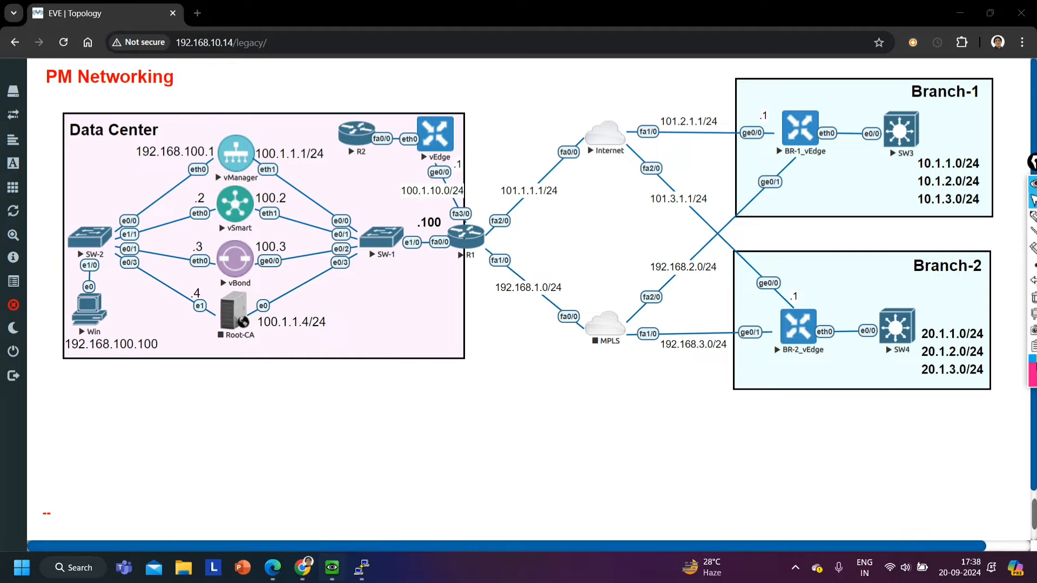
Switch to the Win VM and view the controllers list in vManage's device configuration
left_click(331, 568)
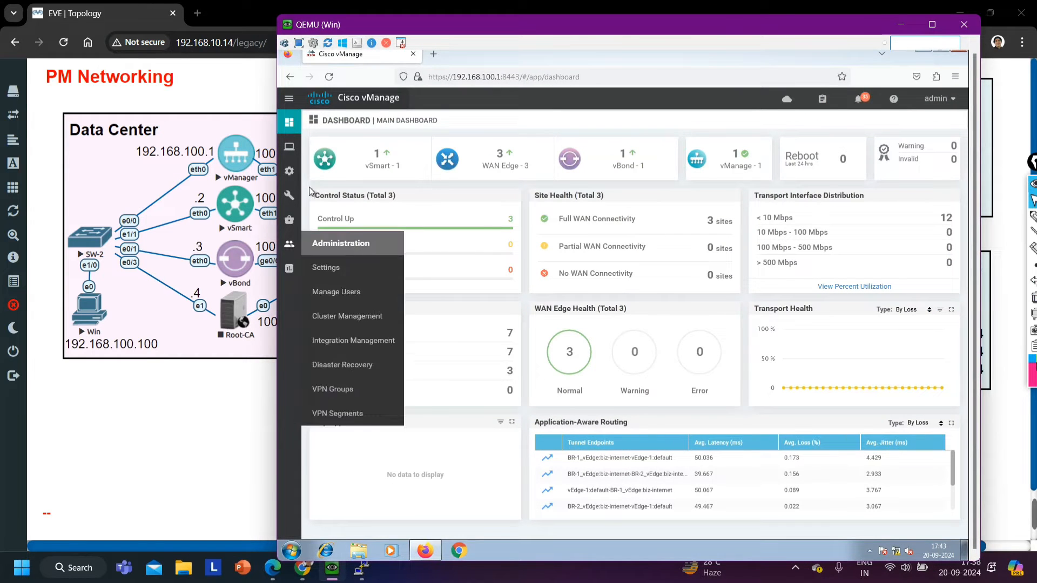
mouse_move(289, 173)
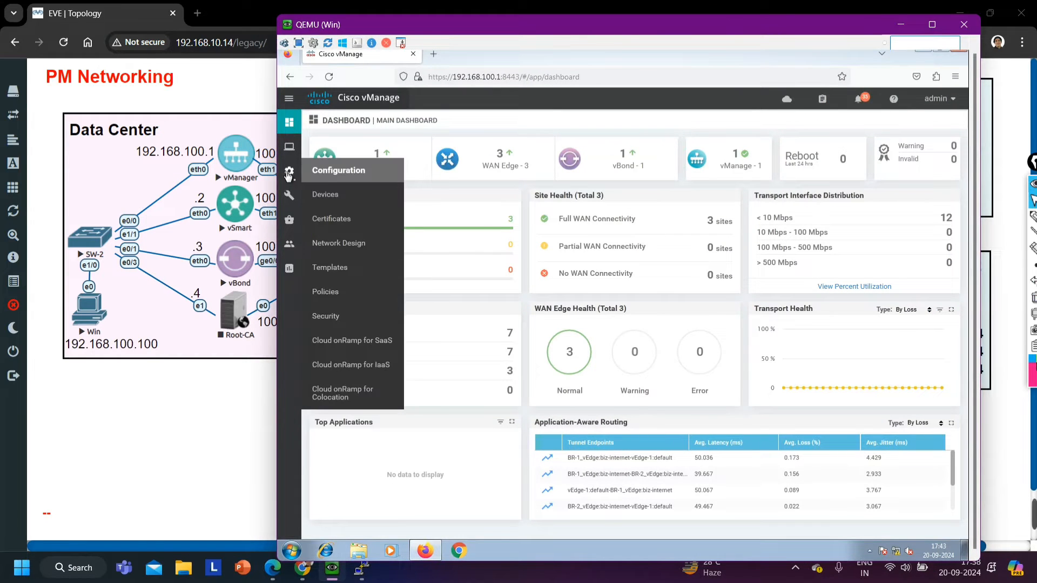
left_click(337, 199)
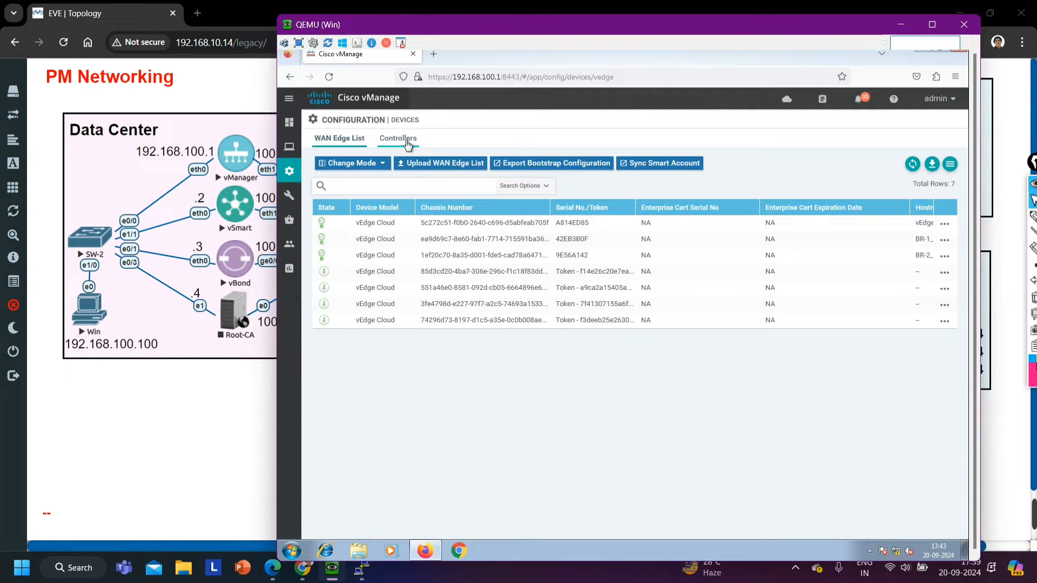
left_click(405, 141)
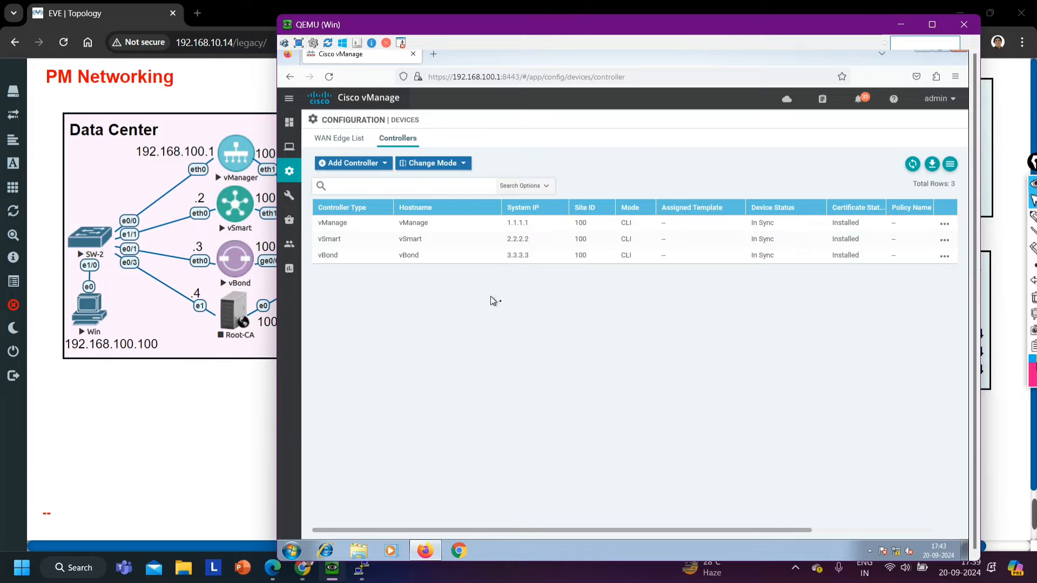
Examine the WAN Edge List, checking the listed devices and the hostnames of vEdge-1, BR-1_vEdge and BR-2_vEdge
mouse_move(286, 195)
mouse_move(289, 170)
left_click(339, 142)
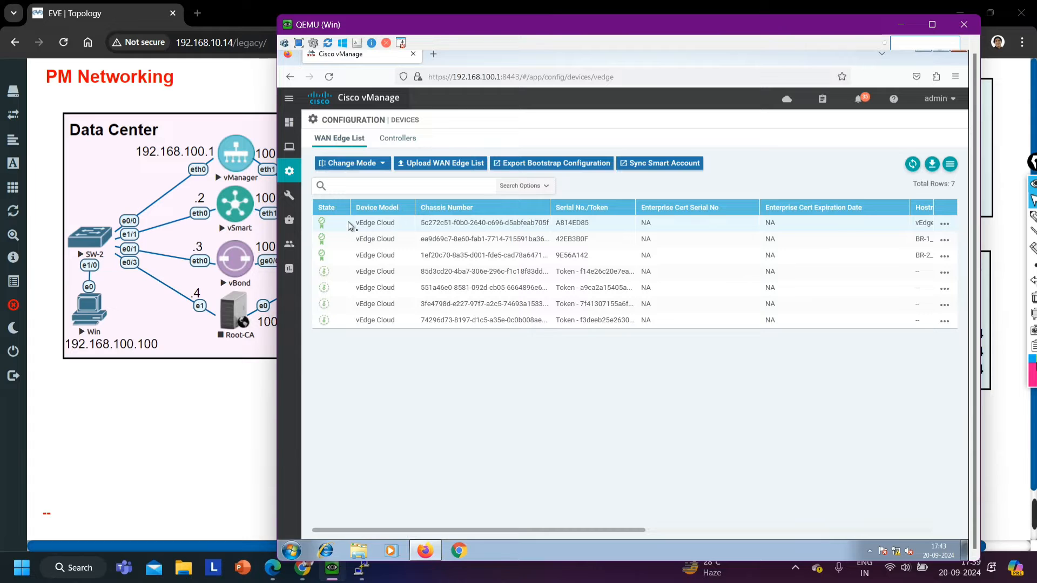
left_click_drag(354, 223, 575, 415)
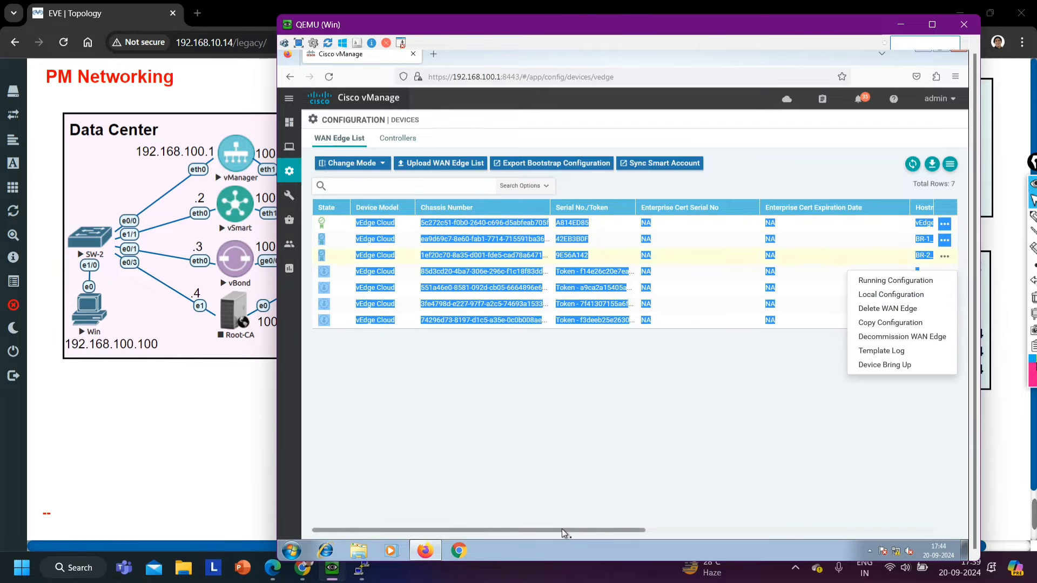
left_click_drag(561, 529, 705, 432)
left_click(685, 271)
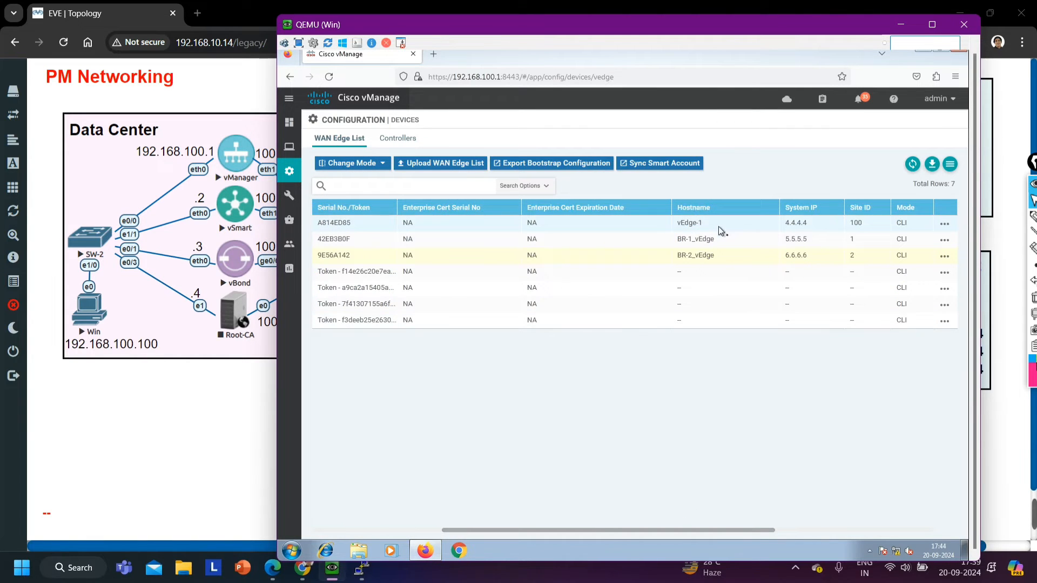
left_click_drag(666, 228, 665, 228)
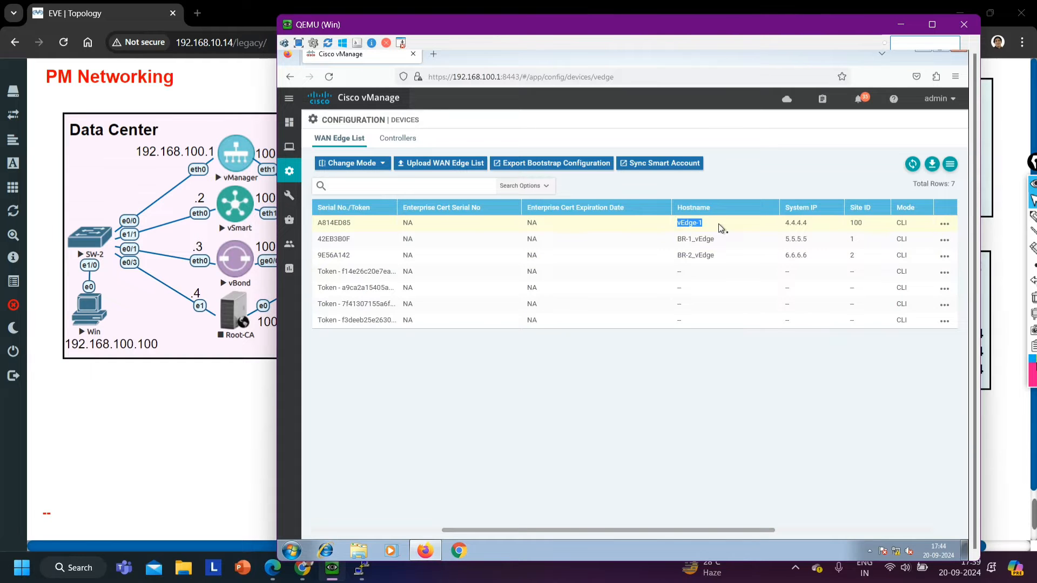
left_click(681, 241)
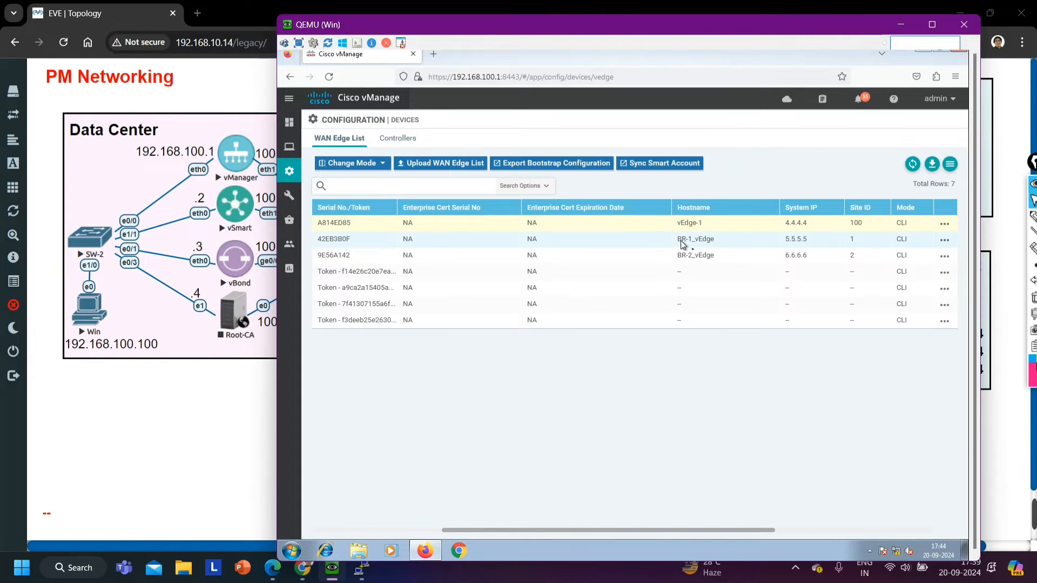
mouse_move(680, 241)
left_mouse_down()
mouse_move(718, 242)
mouse_move(718, 257)
left_mouse_up()
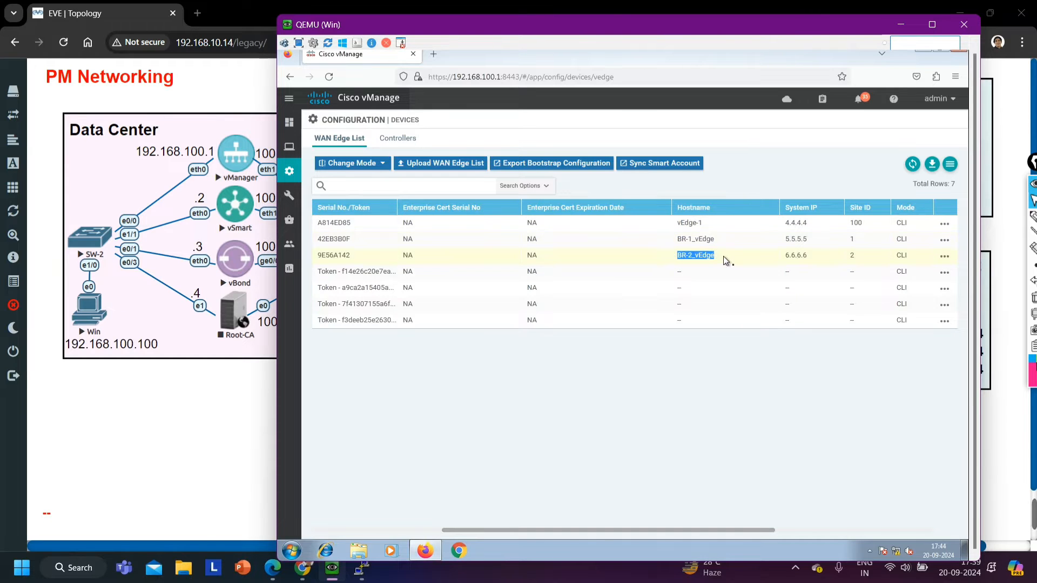
left_click(662, 256)
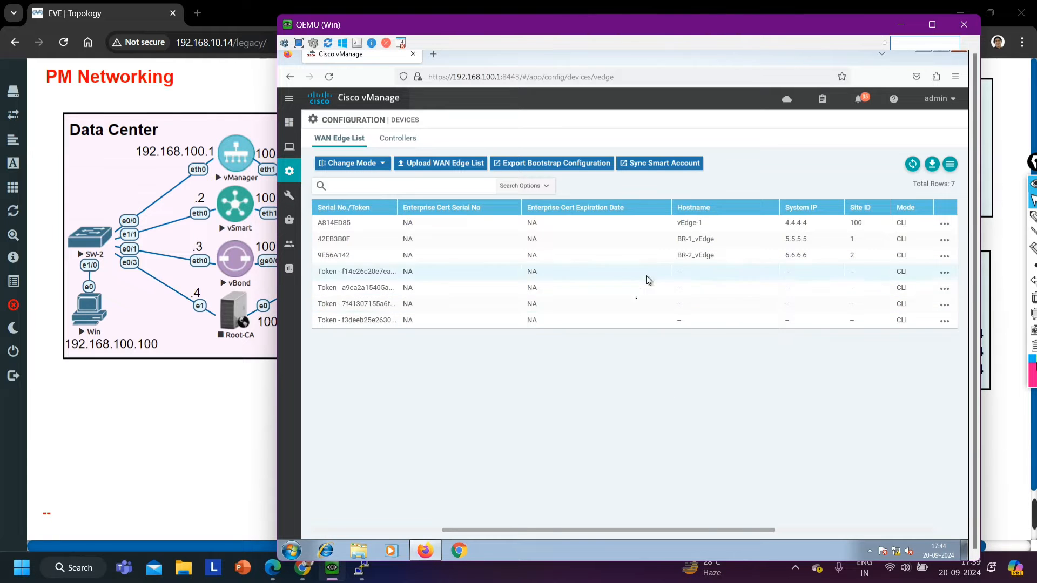
left_click_drag(529, 537, 421, 540)
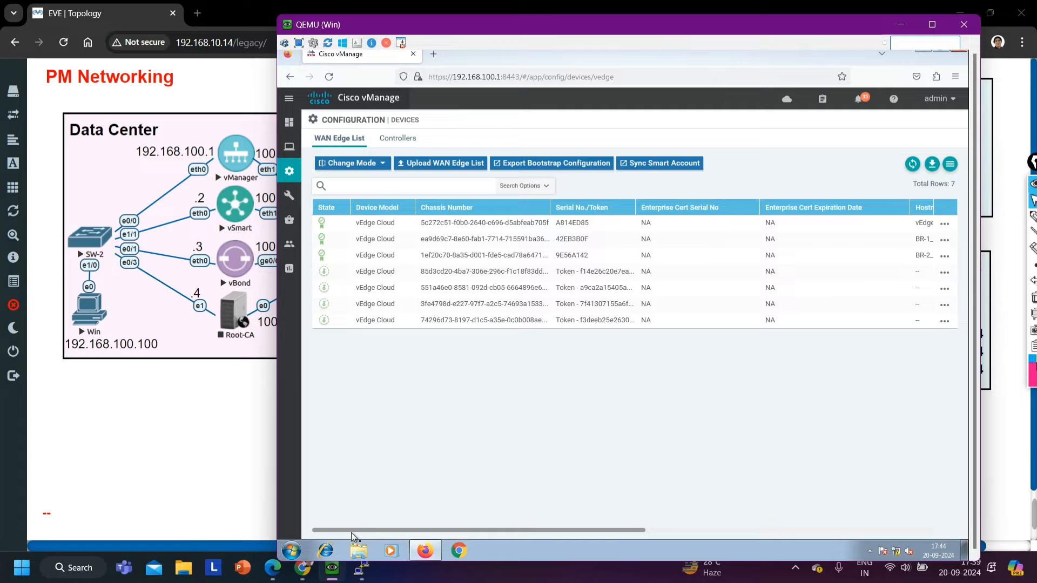
Return to the EVE topology and draw an arrow pointing at the Data Center vEdge
left_click(900, 24)
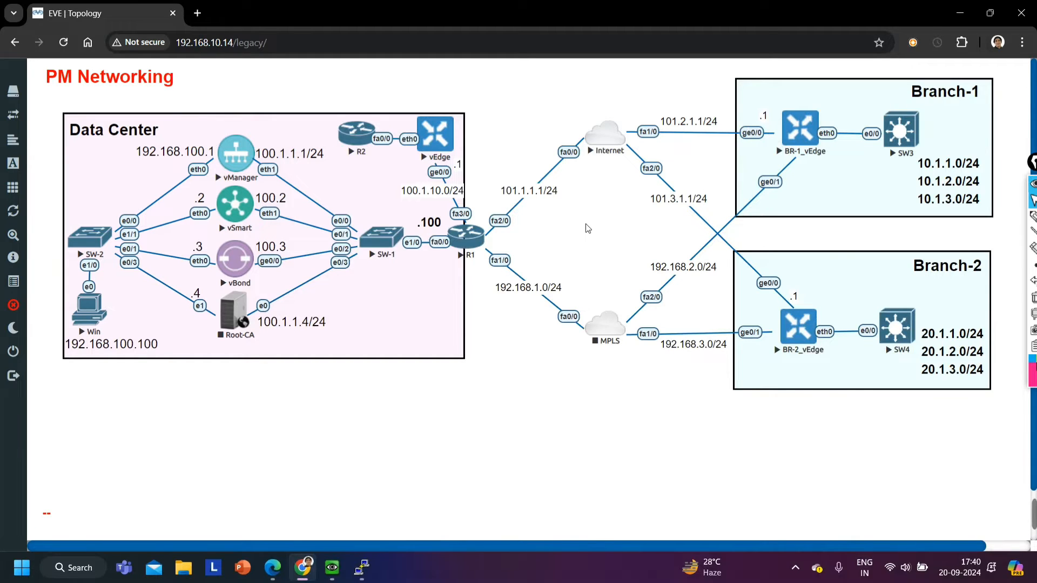
left_click(1032, 217)
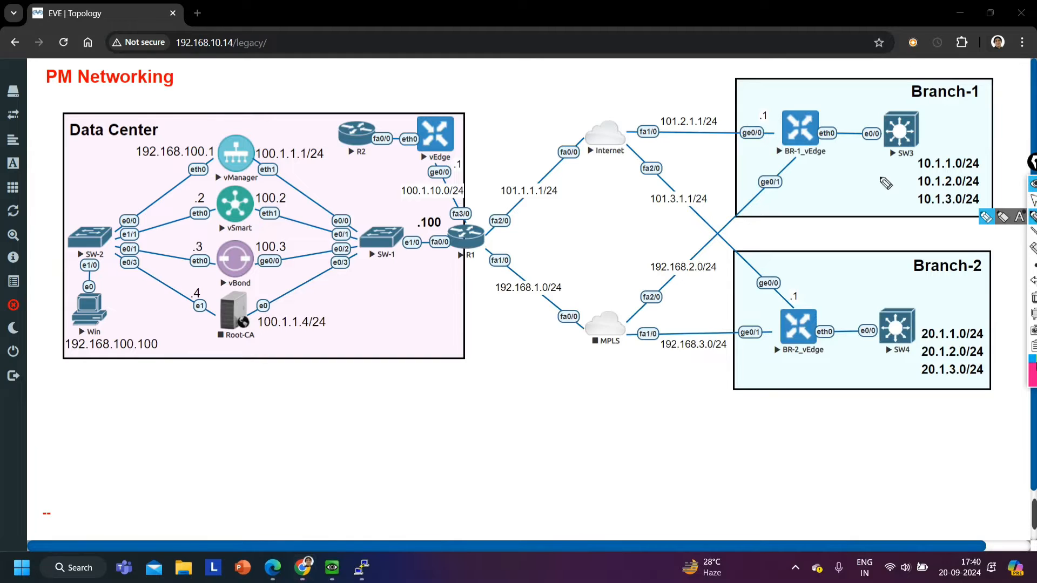
left_click_drag(469, 81, 447, 103)
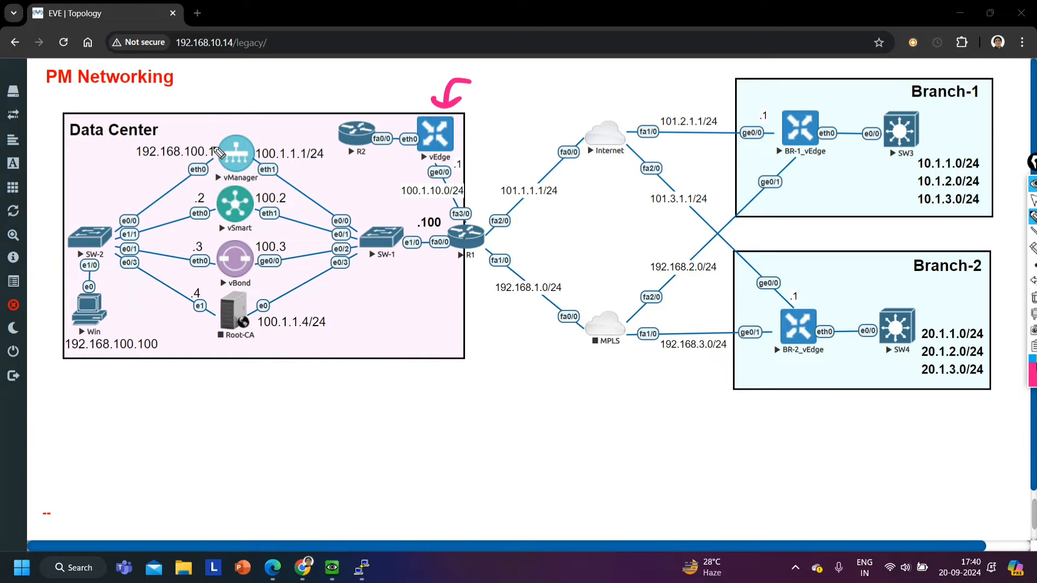
left_click(1032, 199)
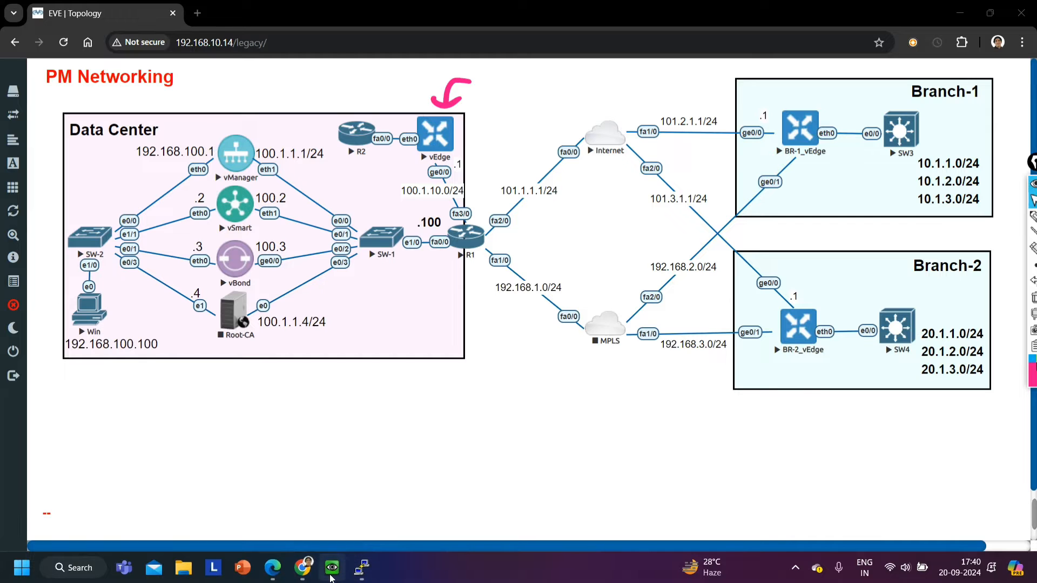
Open vManage's SSH Terminal in the Win VM, move the window to uncover the branches, and clear the pen arrow
left_click(324, 505)
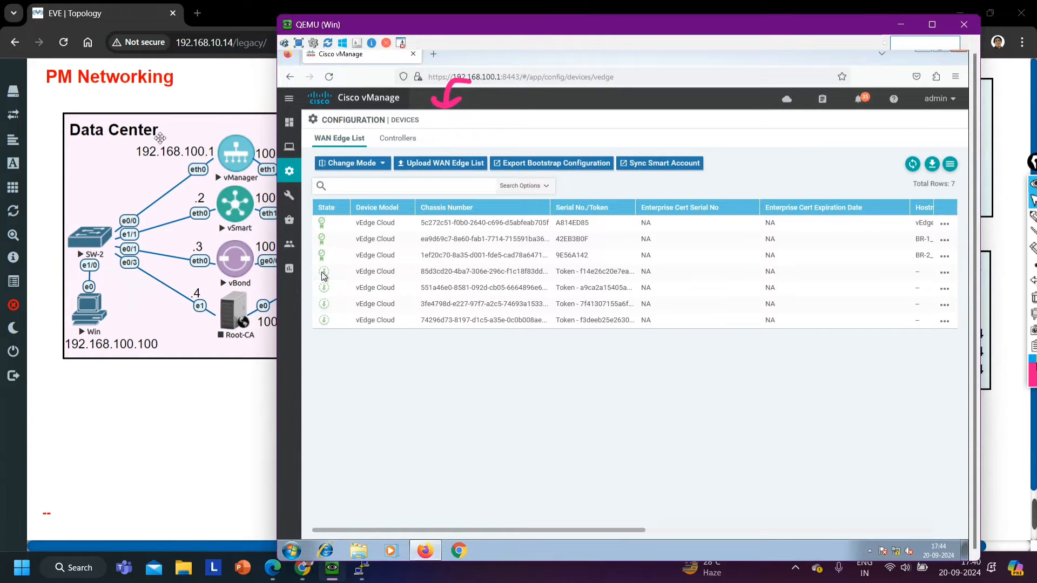
mouse_move(292, 191)
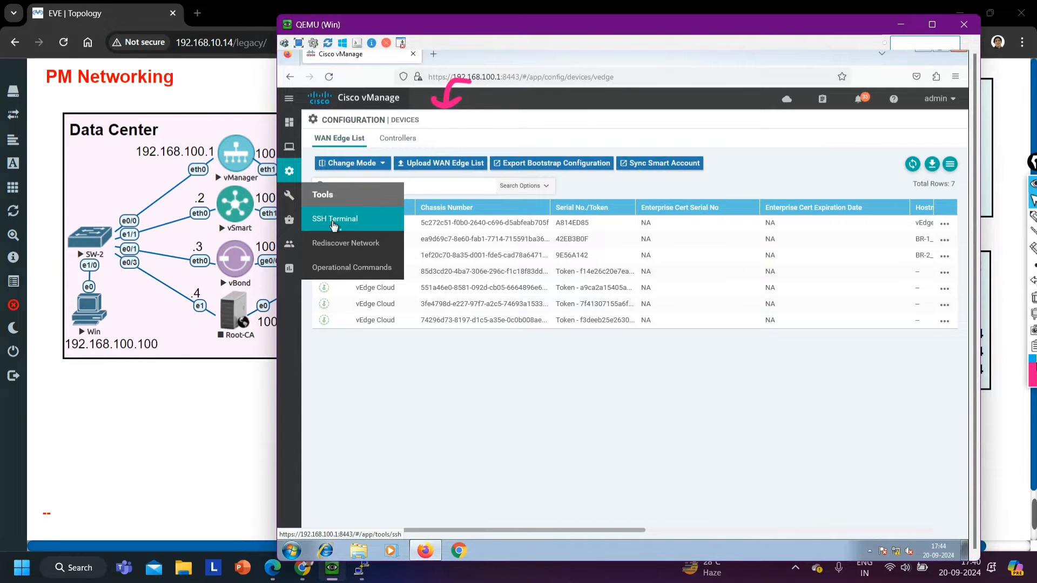
left_click(333, 224)
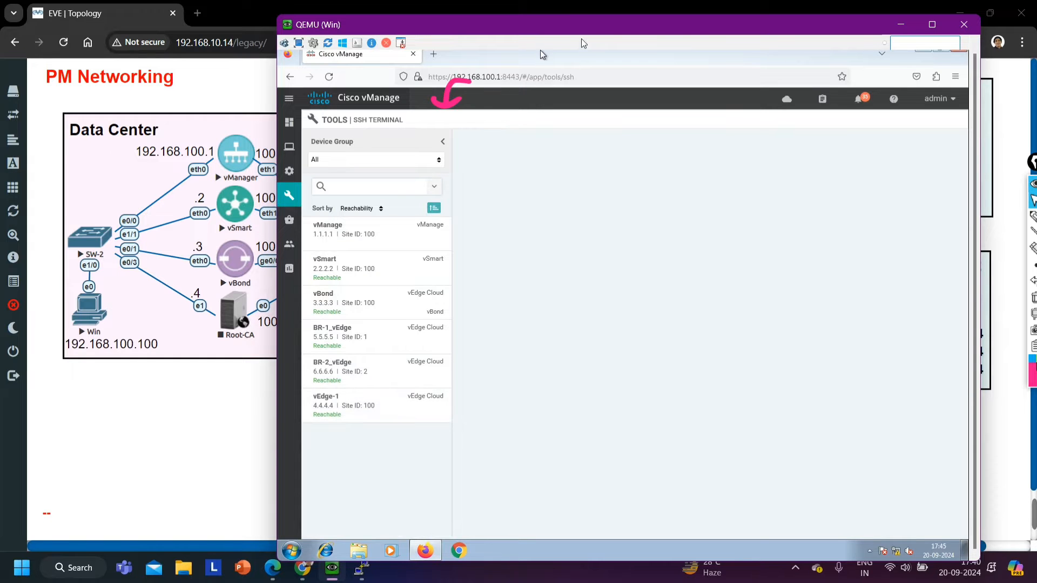
left_click_drag(579, 32, 324, 29)
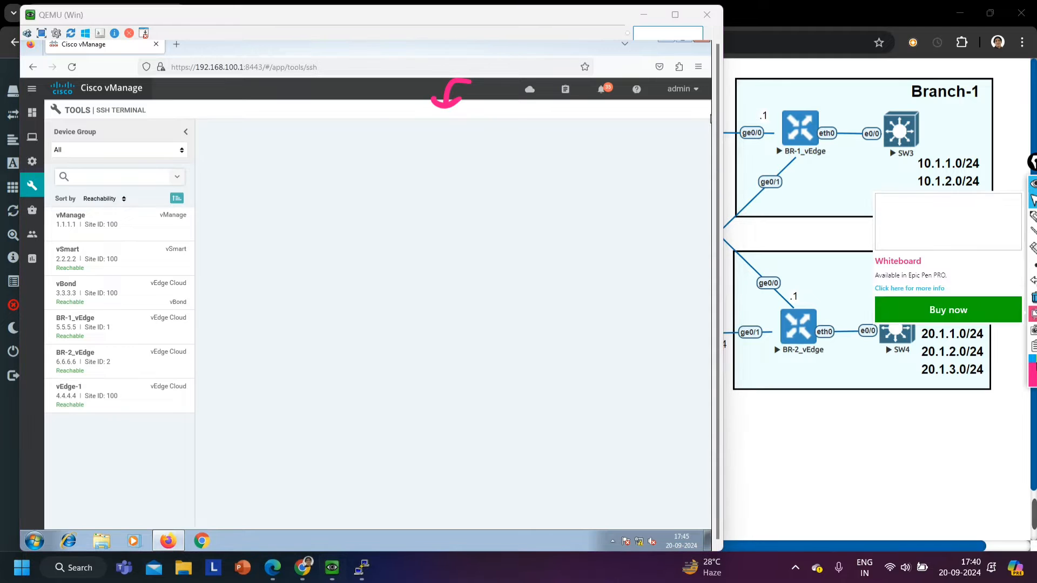
left_click(1034, 298)
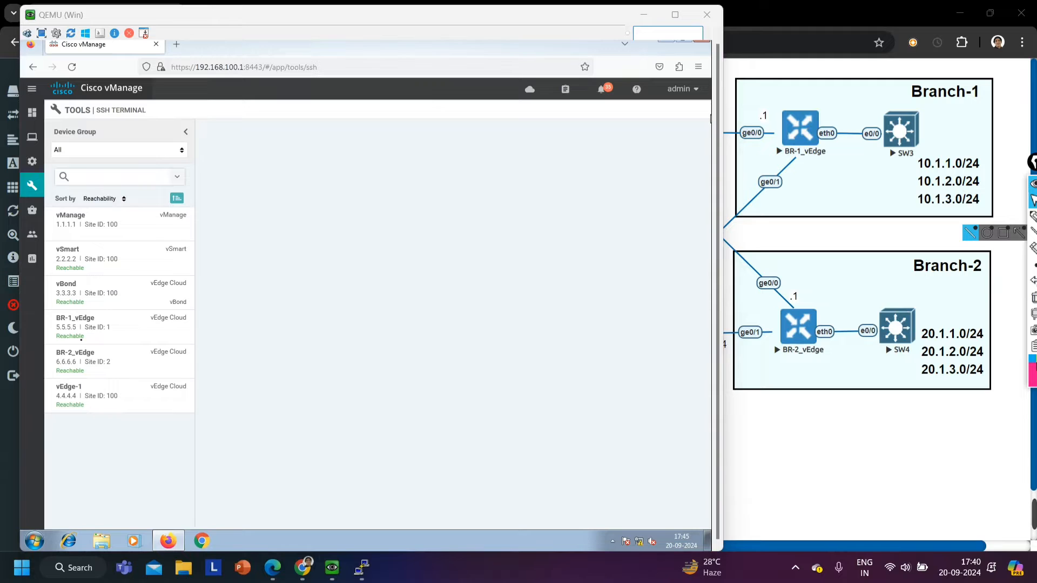
Open an SSH session to BR-1_vEdge and log in as admin with the account password
left_click(75, 333)
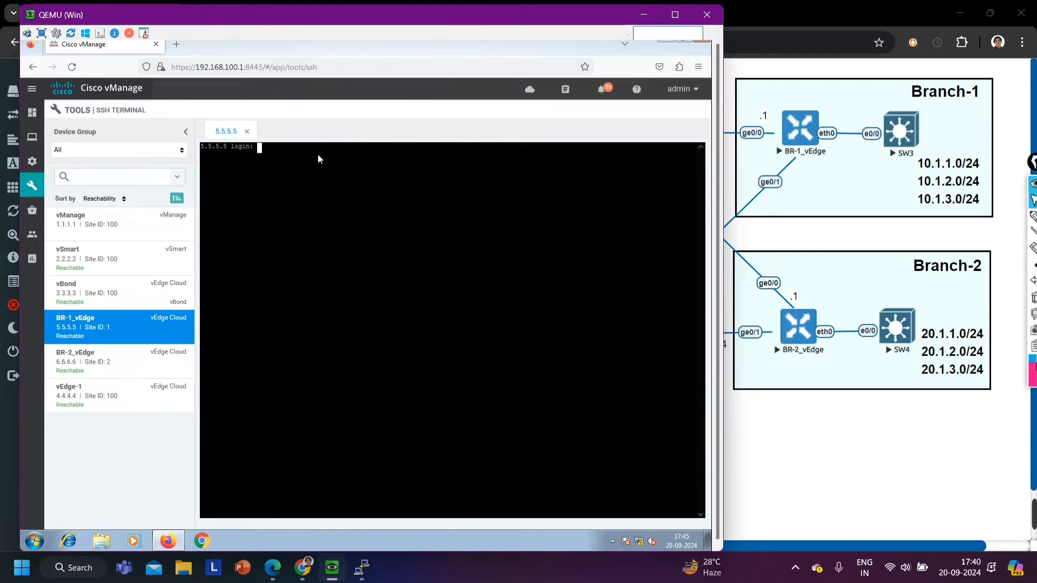
type("admin4")
key("BackSpace")
key("Return")
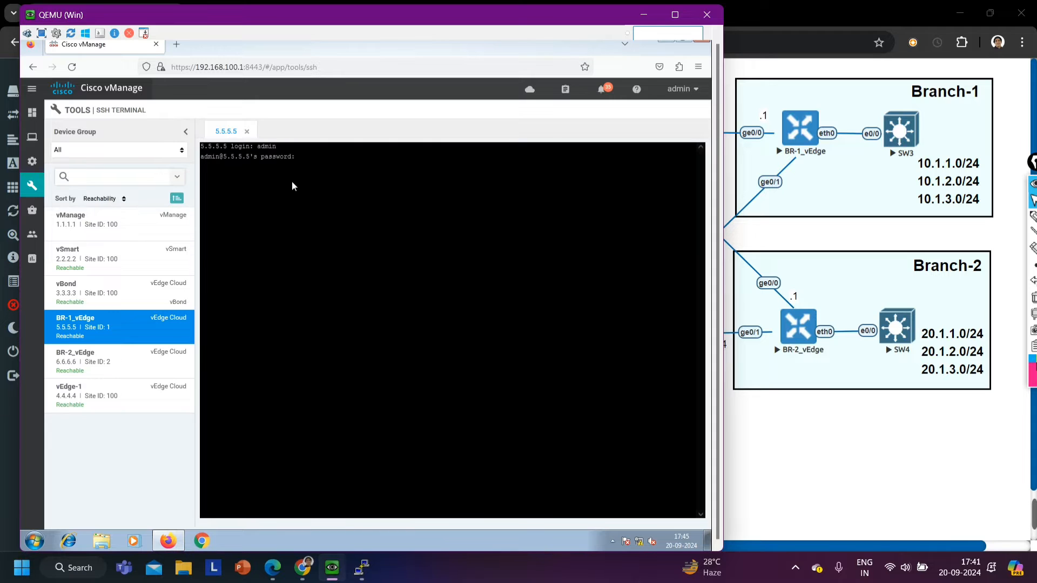
key("Return")
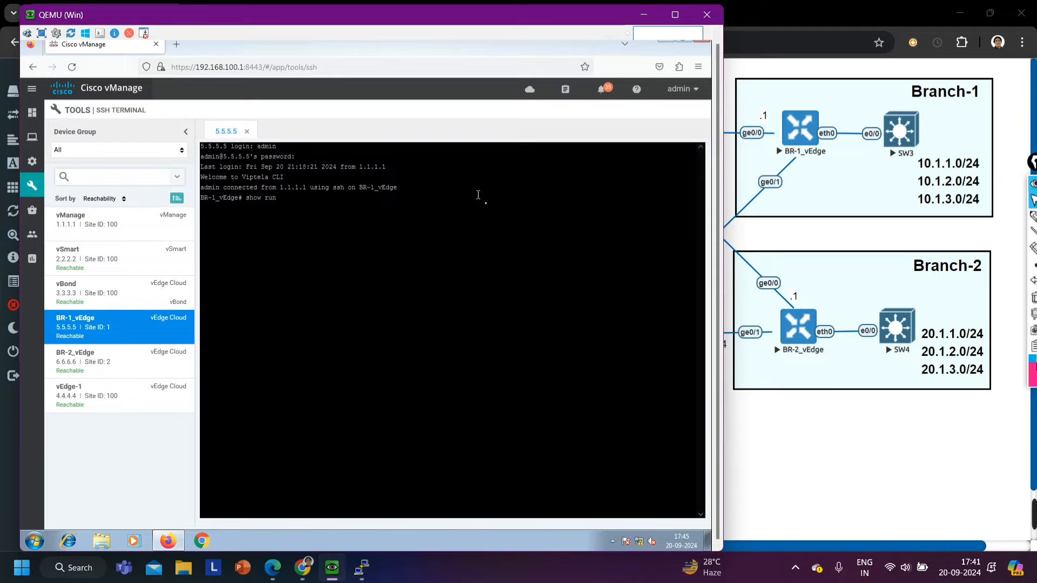
Show BR-1_vEdge's running VPN configuration, examine the ge0/0 IP address and default route, and return to the topology
type("show run vp")
key("Tab")
key("Return")
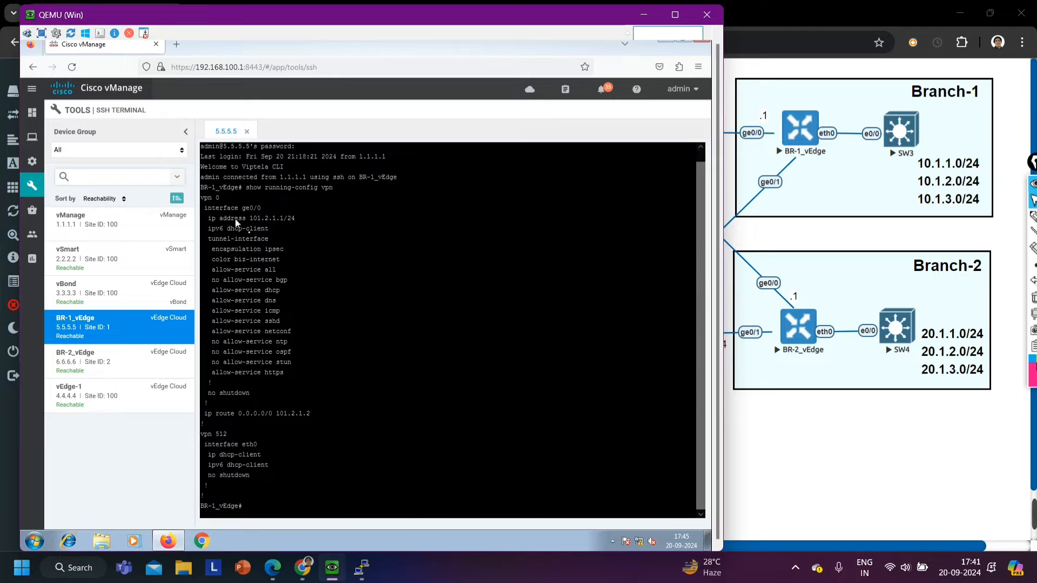
left_click_drag(231, 212, 314, 223)
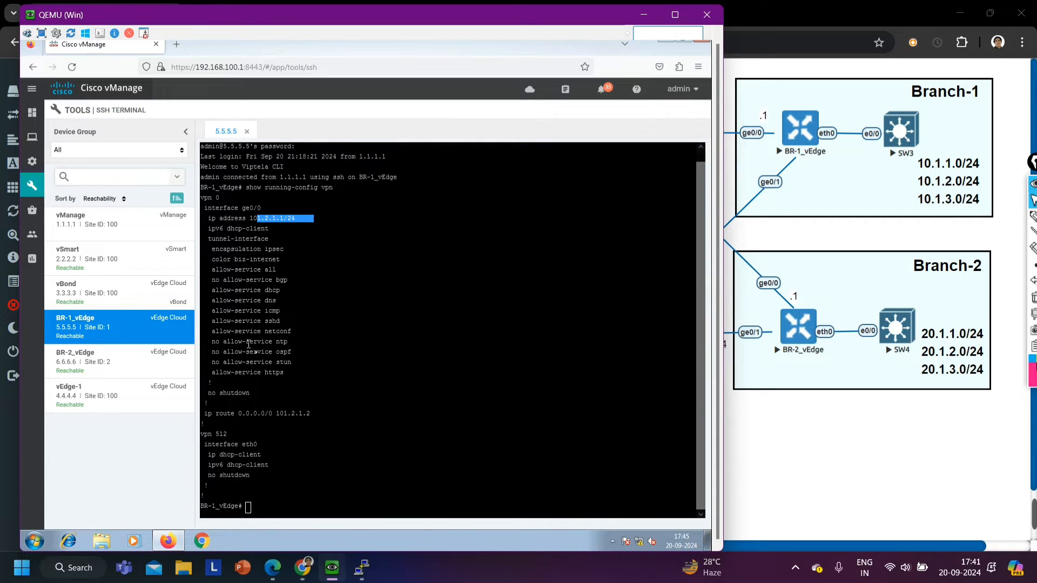
left_click_drag(235, 414, 308, 415)
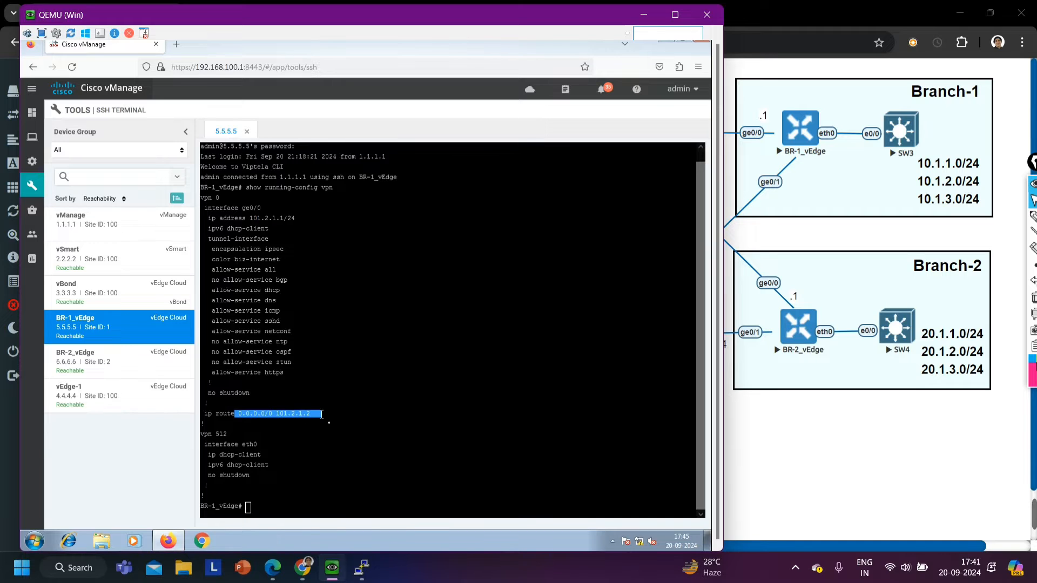
left_click(328, 385)
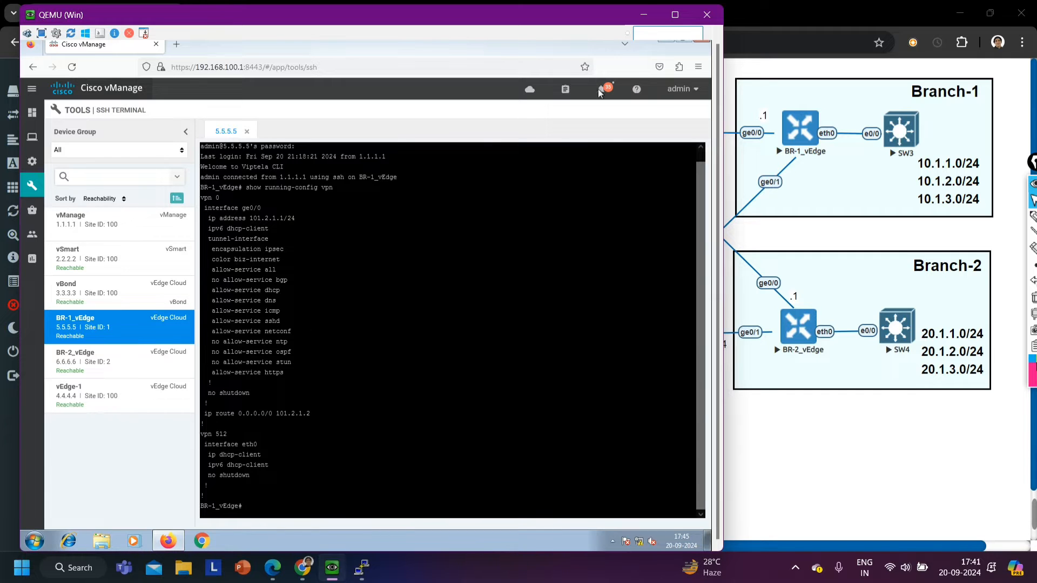
left_click(644, 15)
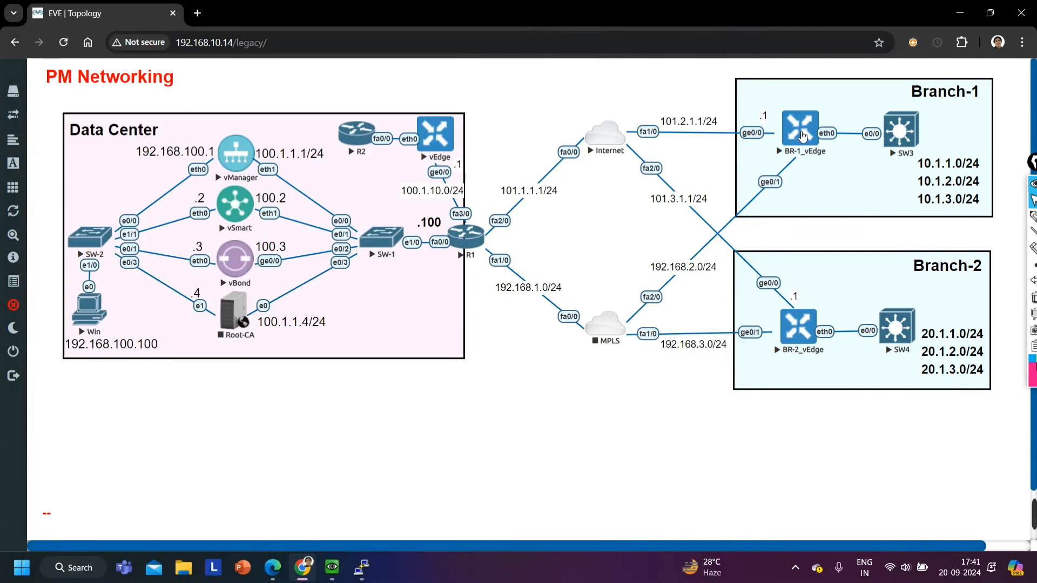
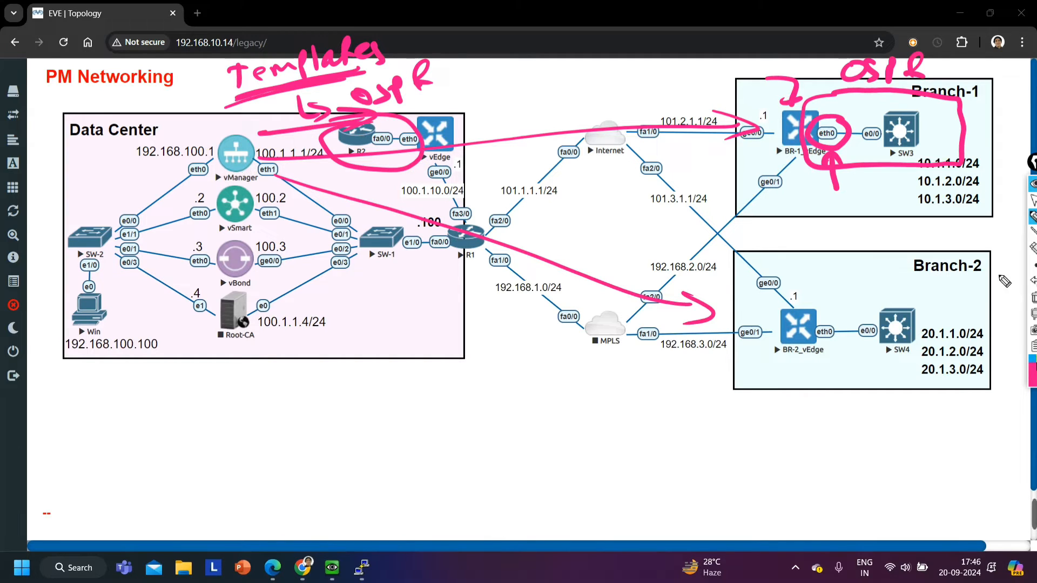
Clear the pen marks and sketch a new site box below Branch-2 with links to the Internet and MPLS clouds
left_click(1033, 297)
mouse_move(814, 99)
left_mouse_down()
mouse_move(818, 170)
mouse_move(805, 100)
left_mouse_up()
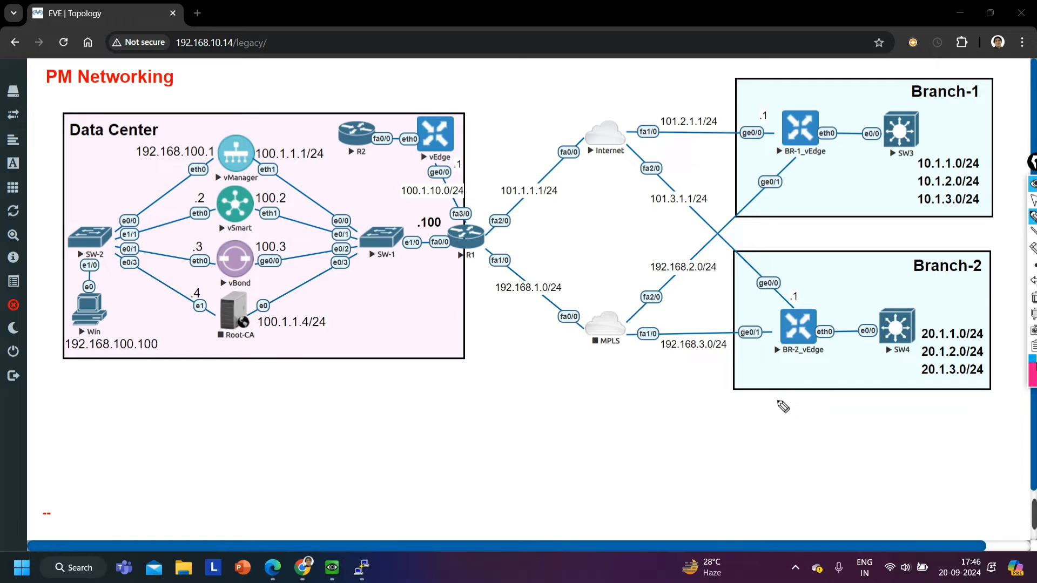
mouse_move(778, 448)
left_mouse_down()
mouse_move(838, 395)
mouse_move(791, 443)
left_mouse_up()
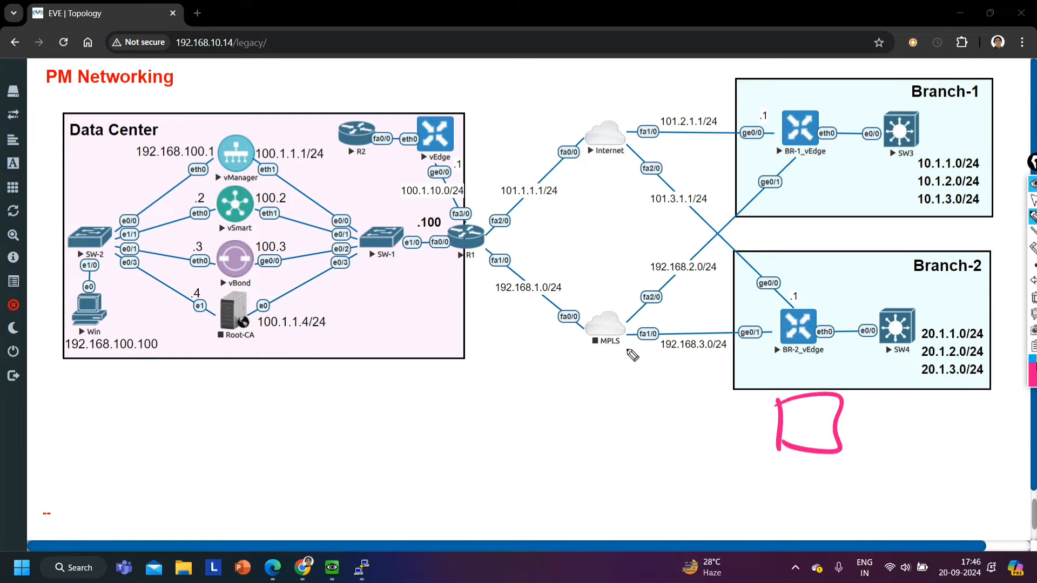
left_click_drag(621, 346, 797, 432)
mouse_move(618, 155)
left_mouse_down()
mouse_move(766, 346)
mouse_move(780, 443)
left_mouse_up()
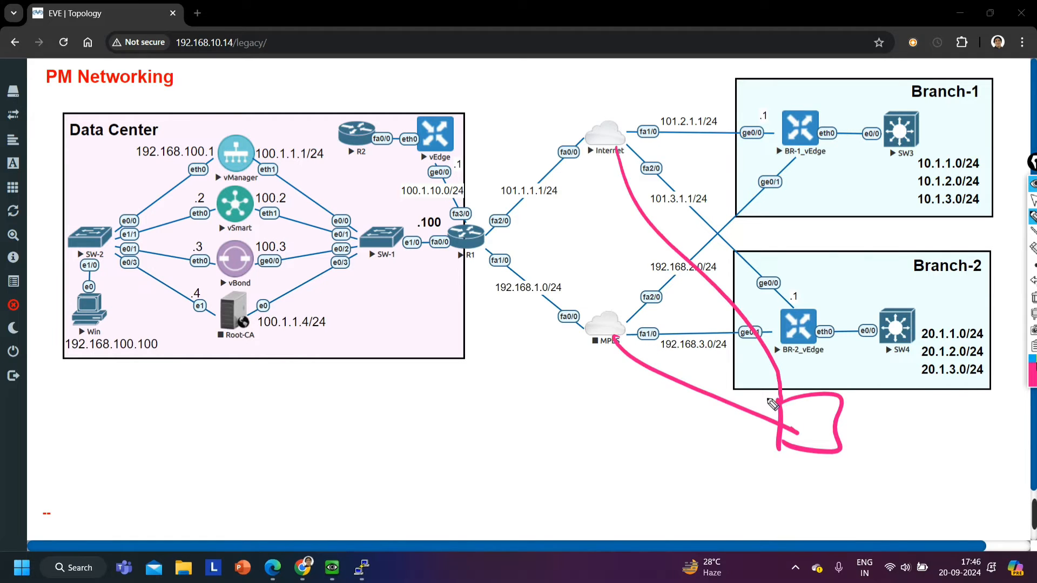
mouse_move(576, 356)
left_mouse_down()
mouse_move(640, 361)
mouse_move(601, 304)
mouse_move(571, 327)
left_mouse_up()
key("ctrl+z")
Draw an arrow from the sketched site to vBond labelled DTLS, add a return arrow, and cross out the connection
mouse_move(801, 435)
left_mouse_down()
mouse_move(805, 416)
mouse_move(809, 432)
mouse_move(267, 278)
mouse_move(275, 304)
left_mouse_up()
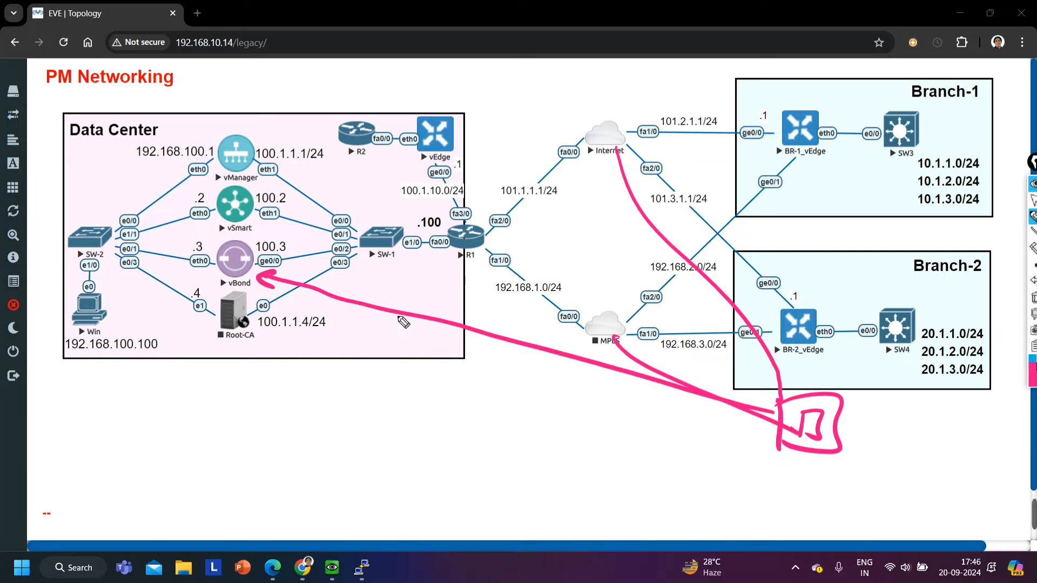
mouse_move(419, 339)
left_mouse_down()
mouse_move(427, 373)
mouse_move(492, 373)
mouse_move(485, 381)
left_mouse_up()
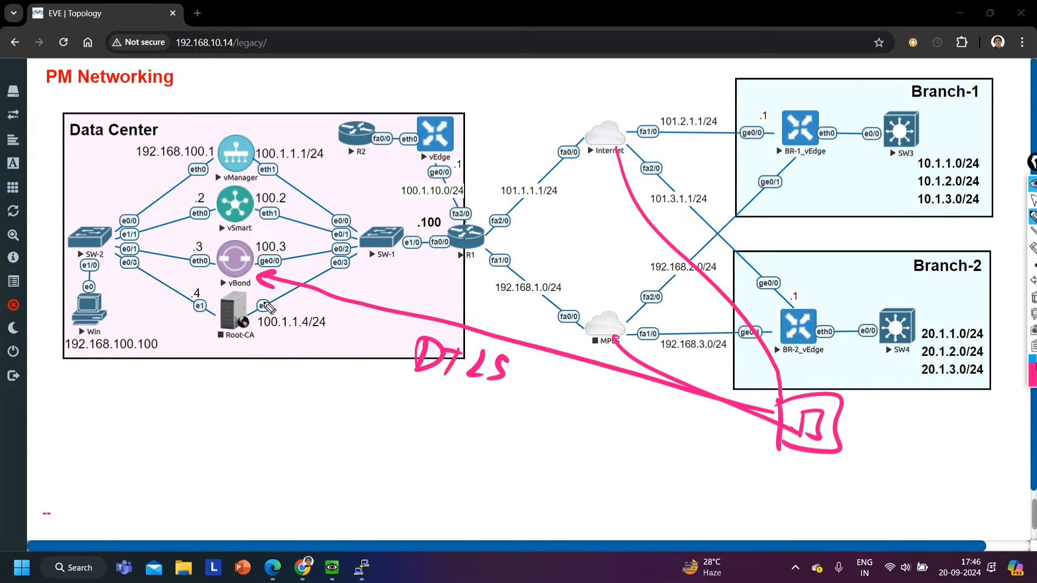
mouse_move(258, 292)
left_mouse_down()
mouse_move(265, 306)
mouse_move(529, 395)
mouse_move(665, 414)
left_mouse_up()
mouse_move(645, 399)
left_mouse_down()
mouse_move(666, 415)
mouse_move(636, 432)
left_mouse_up()
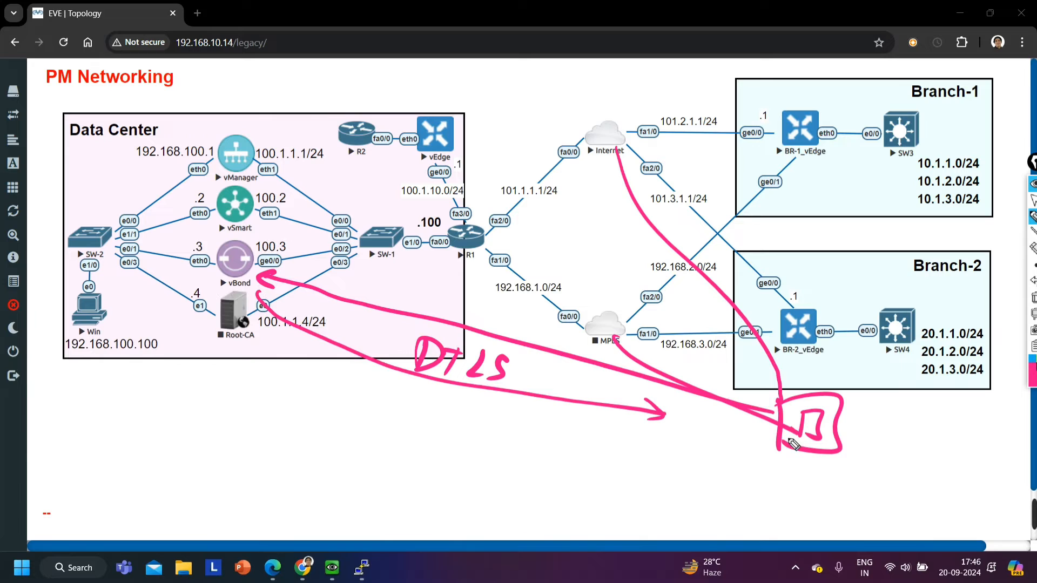
mouse_move(532, 342)
left_mouse_down()
mouse_move(548, 369)
mouse_move(527, 373)
left_mouse_up()
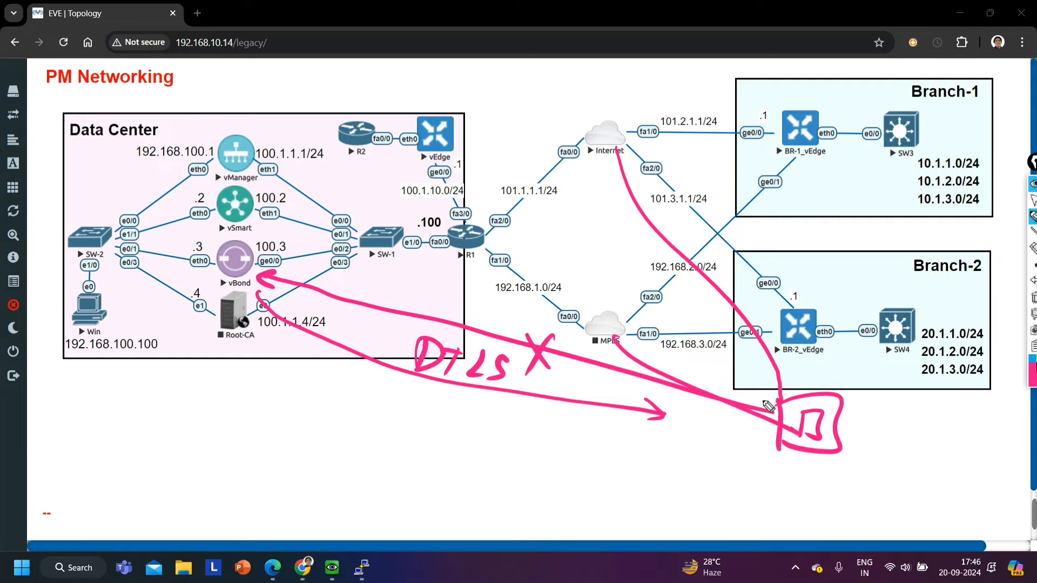
Draw tunnels from the sketched site to vManager and vSmart, circle their ends, and label the vSmart tunnel OMP
mouse_move(772, 403)
left_mouse_down()
mouse_move(264, 193)
mouse_move(757, 399)
mouse_move(517, 222)
mouse_move(248, 134)
mouse_move(639, 303)
mouse_move(767, 371)
left_mouse_up()
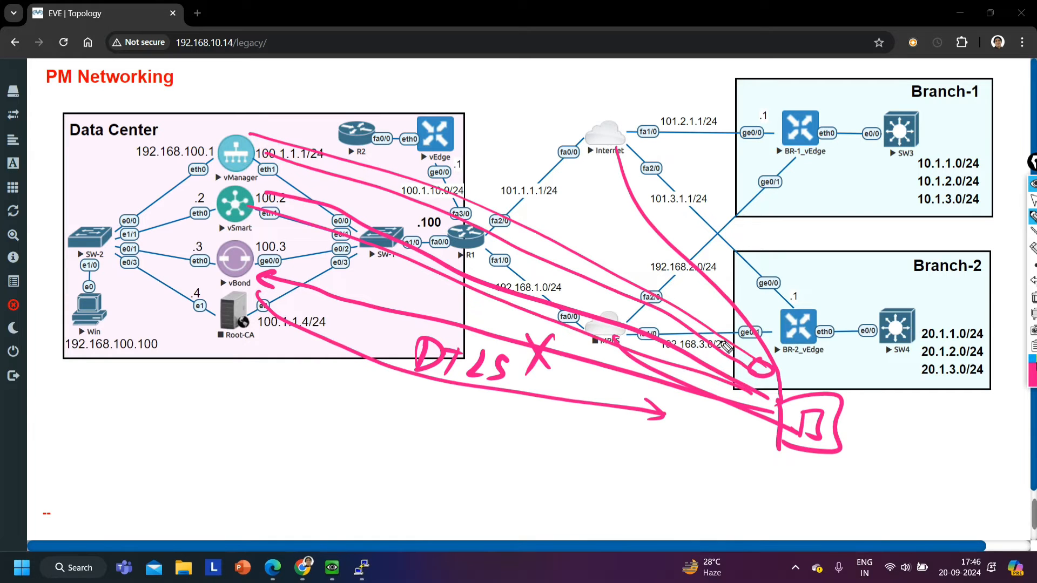
left_click_drag(267, 156, 280, 145)
left_click_drag(279, 203, 273, 215)
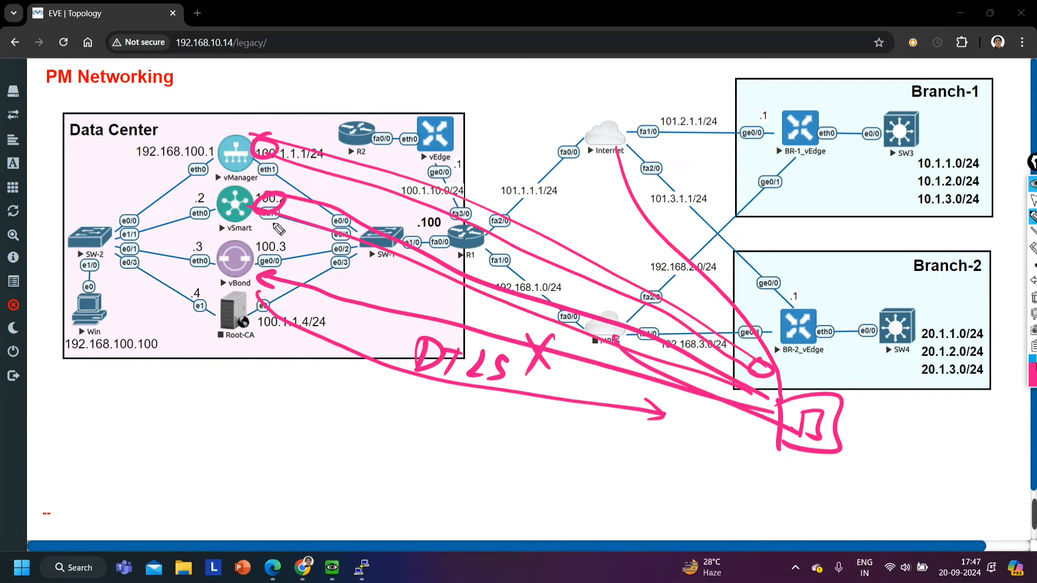
left_click_drag(762, 393, 741, 401)
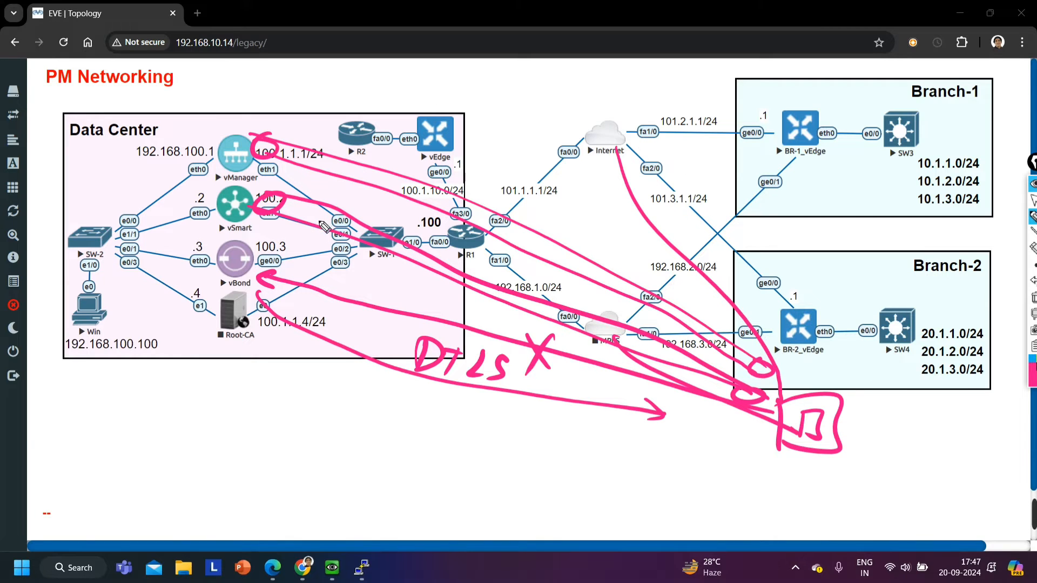
left_click_drag(324, 219, 367, 221)
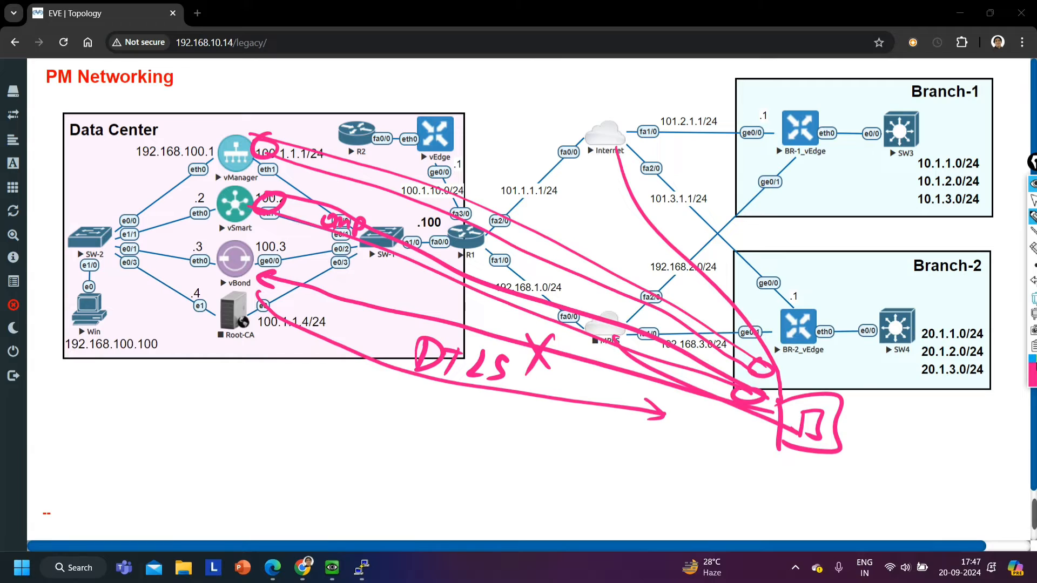
Clear the pen marks, draw an arrow pointing at vManager, erase it, and return to the normal pointer
left_click(1034, 298)
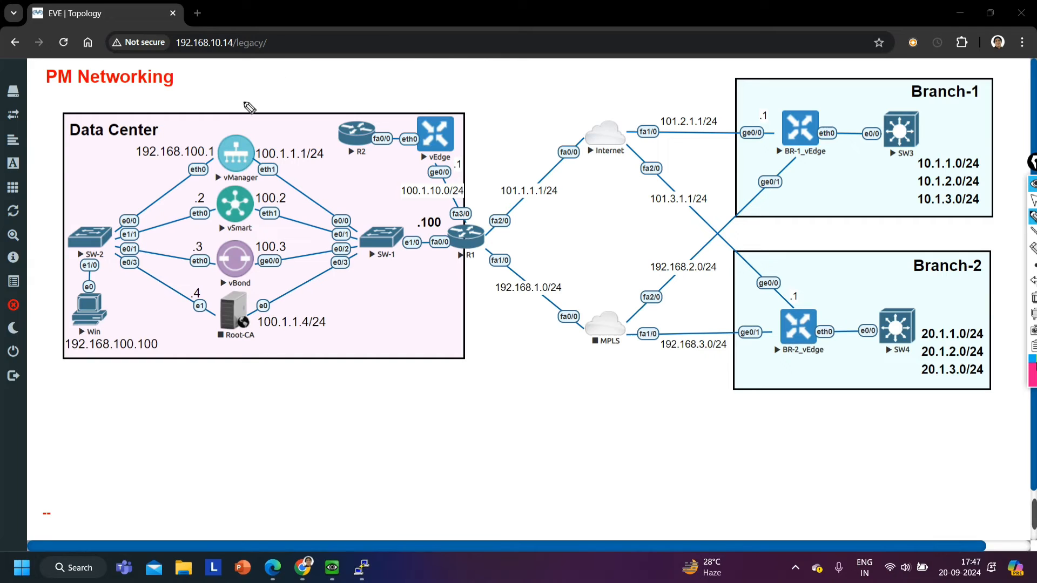
mouse_move(269, 93)
left_mouse_down()
mouse_move(237, 125)
mouse_move(255, 111)
left_mouse_up()
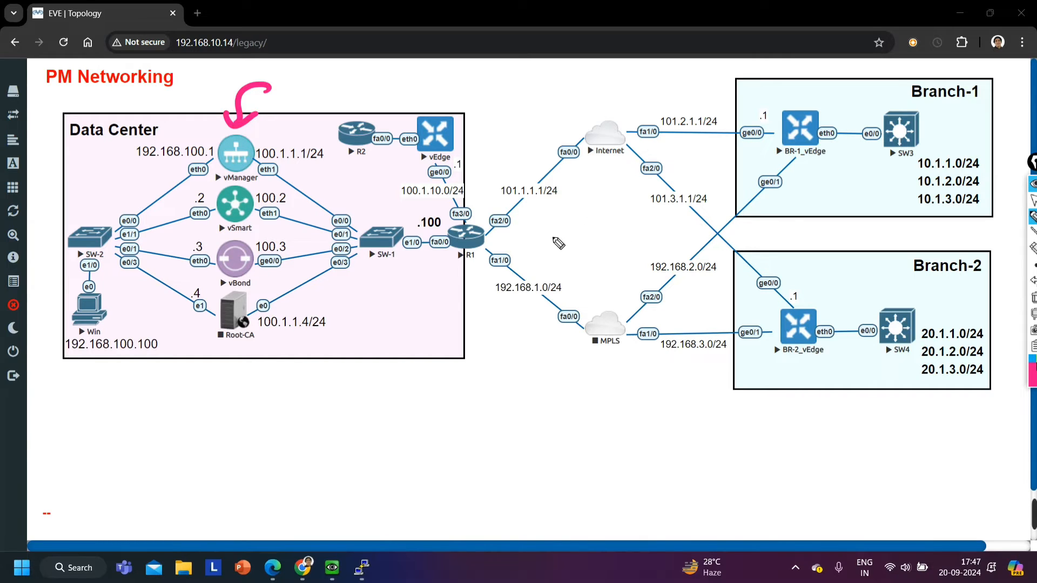
left_click(1034, 298)
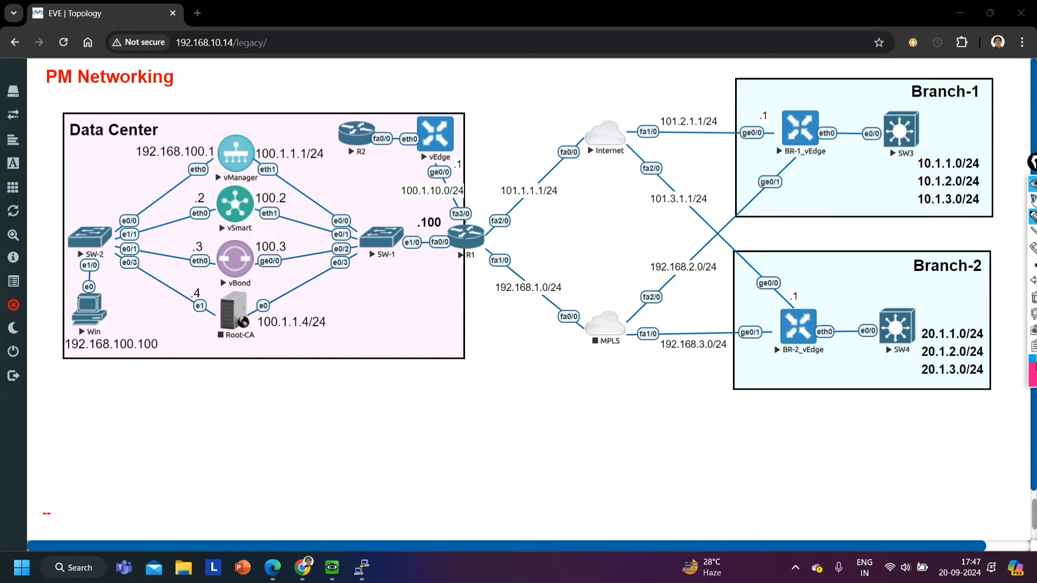
left_click(1032, 200)
Switch to the Win VM, open vManage's configuration templates, and check the feature template list before returning to device templates
left_click(332, 567)
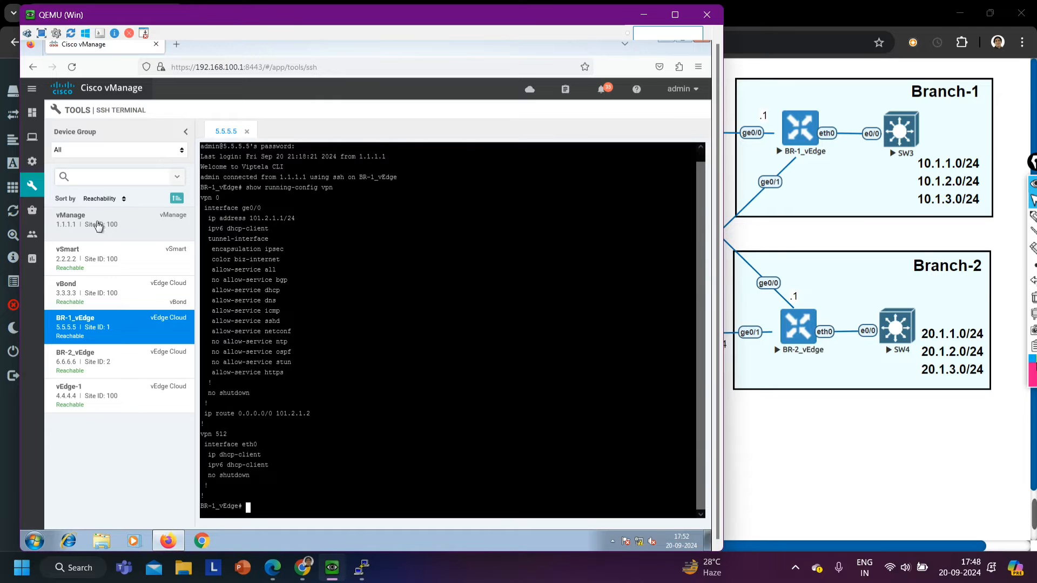
mouse_move(30, 205)
mouse_move(32, 186)
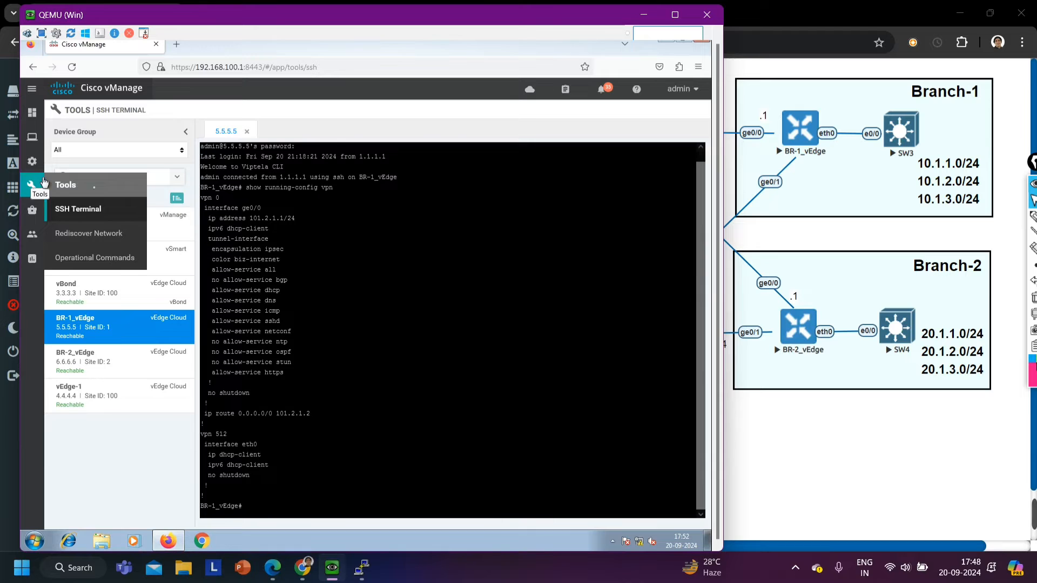
mouse_move(32, 161)
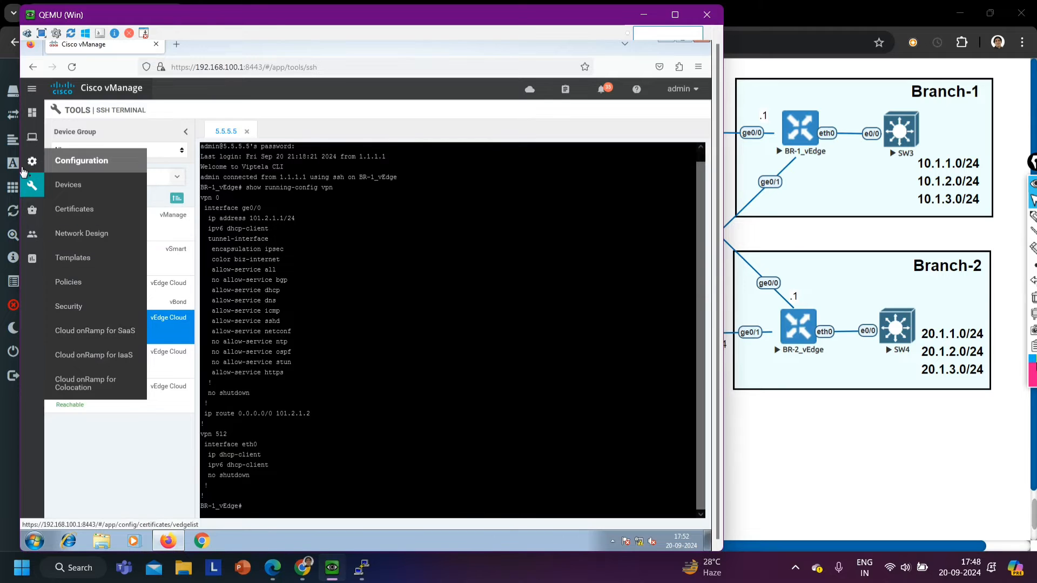
left_click(93, 260)
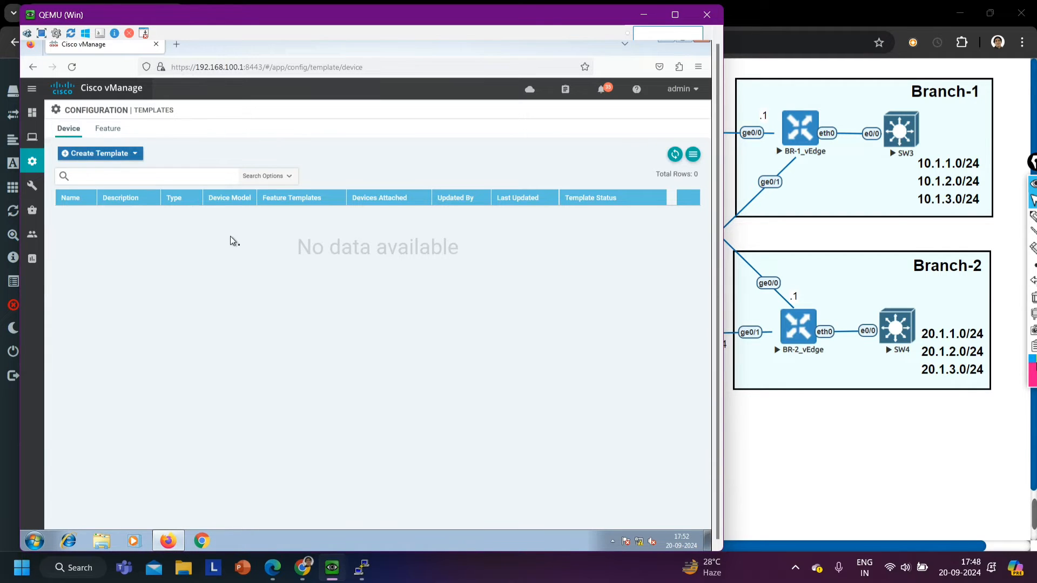
left_click(110, 131)
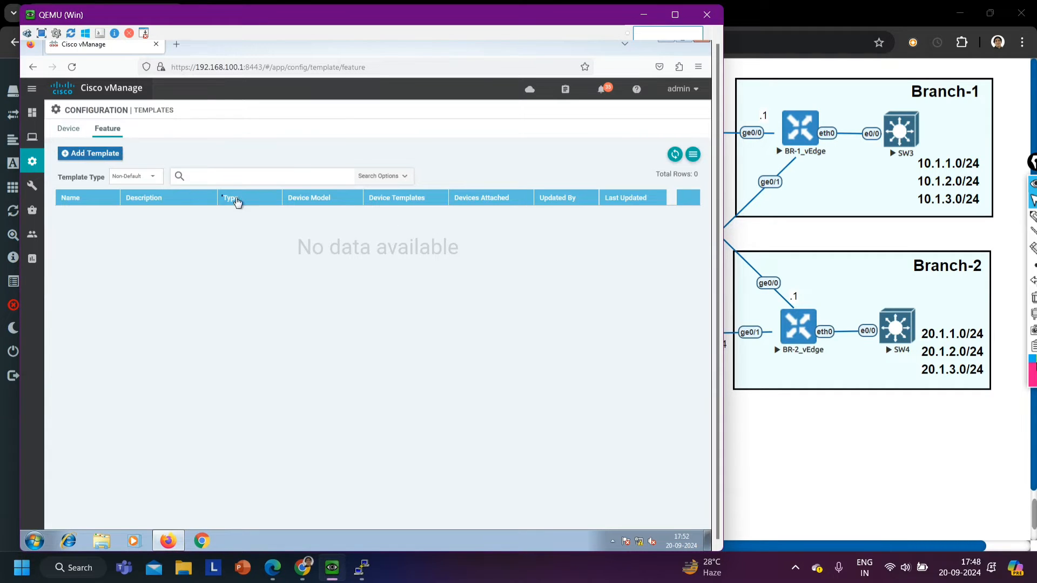
left_click(68, 131)
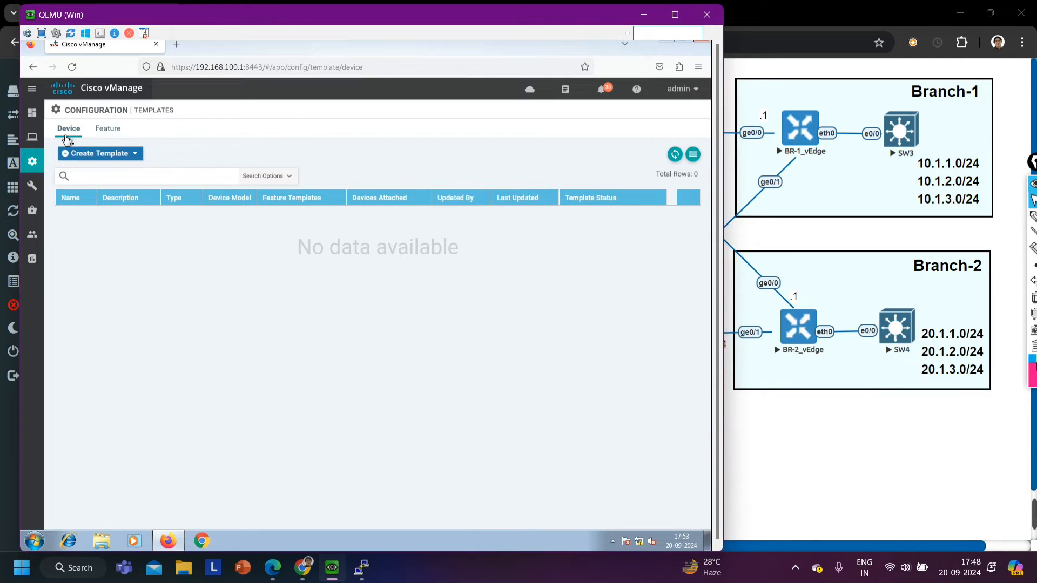
Start a new CLI device template with vSmart as the device model
left_click(115, 155)
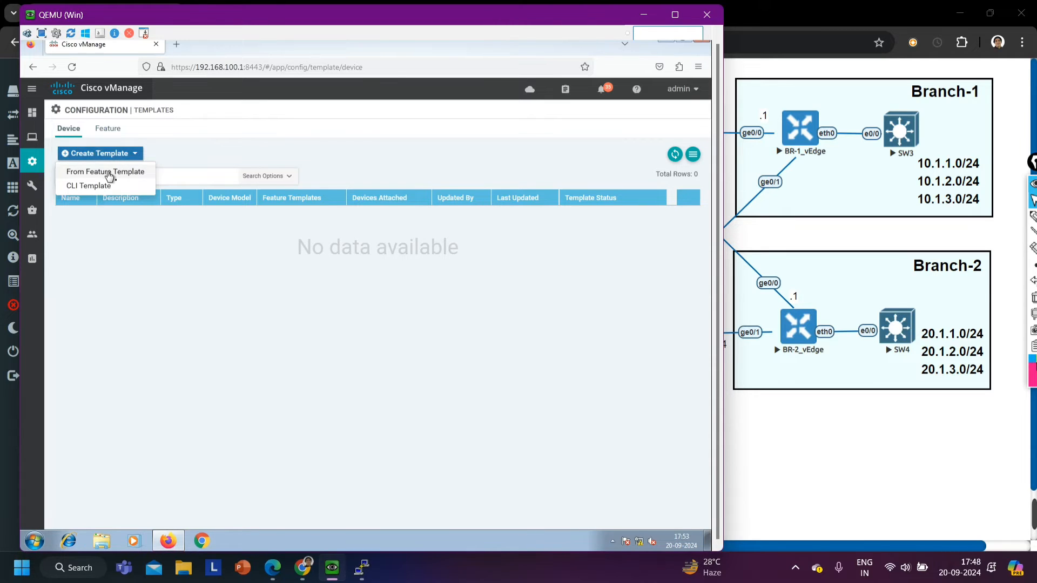
left_click(84, 190)
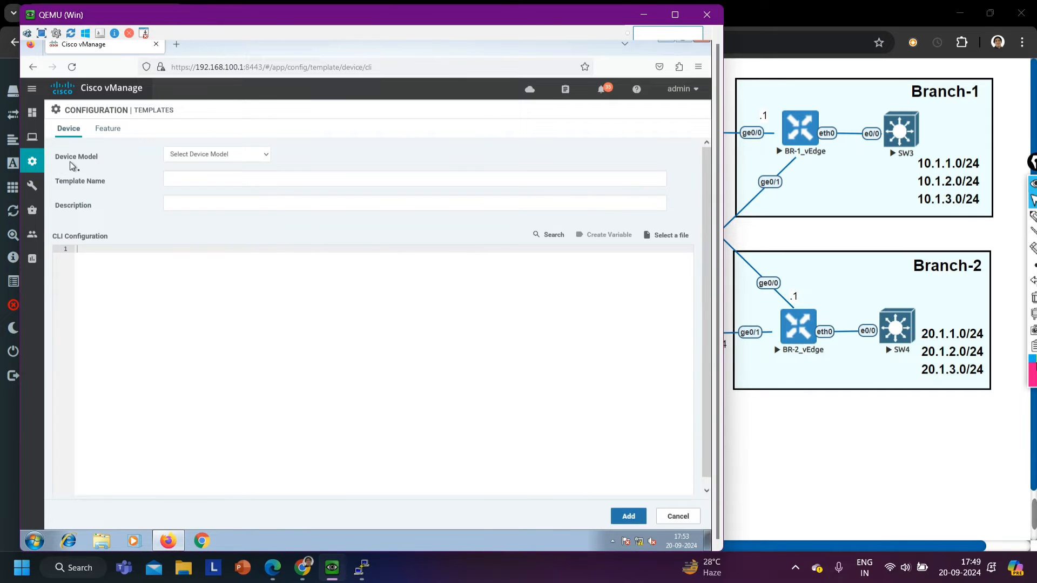
left_click(205, 156)
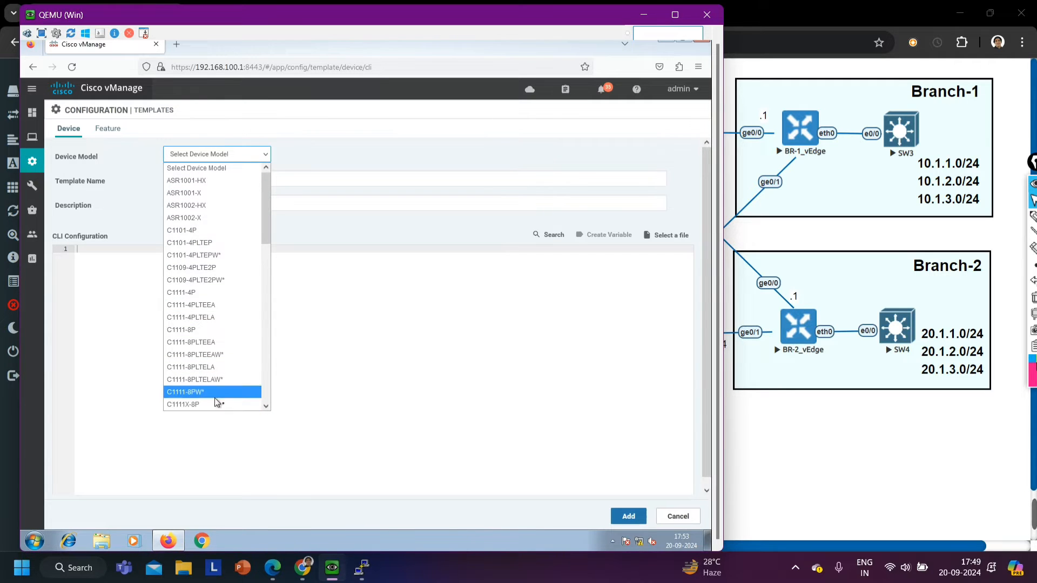
scroll(203, 180, "down", 8)
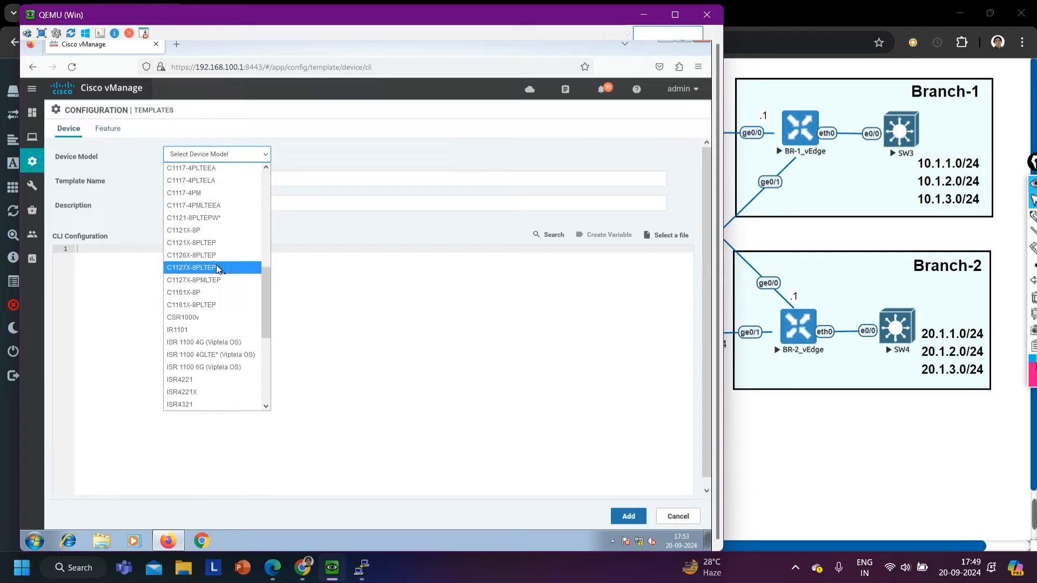
scroll(196, 268, "down", 5)
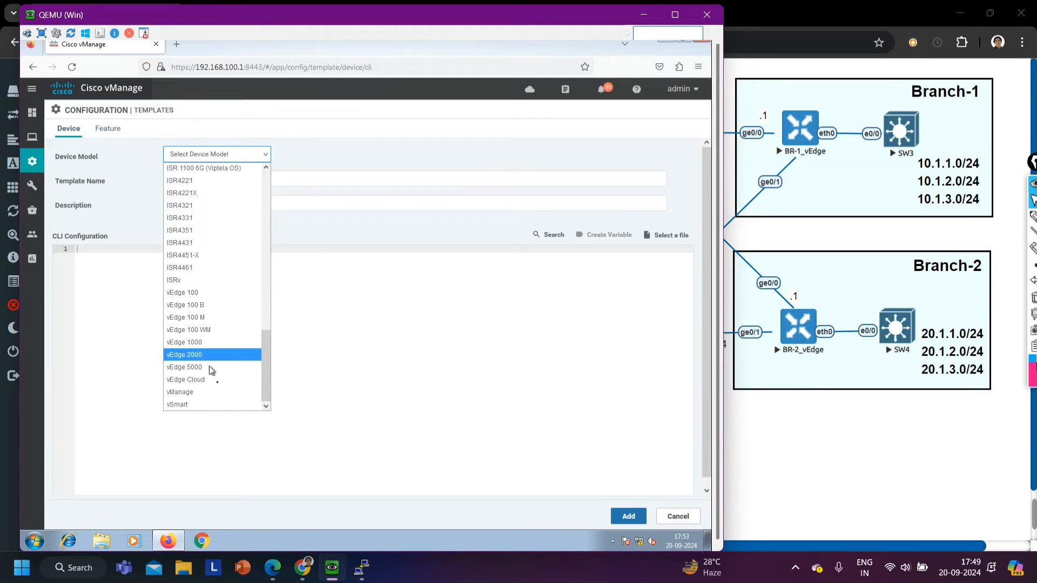
left_click(186, 404)
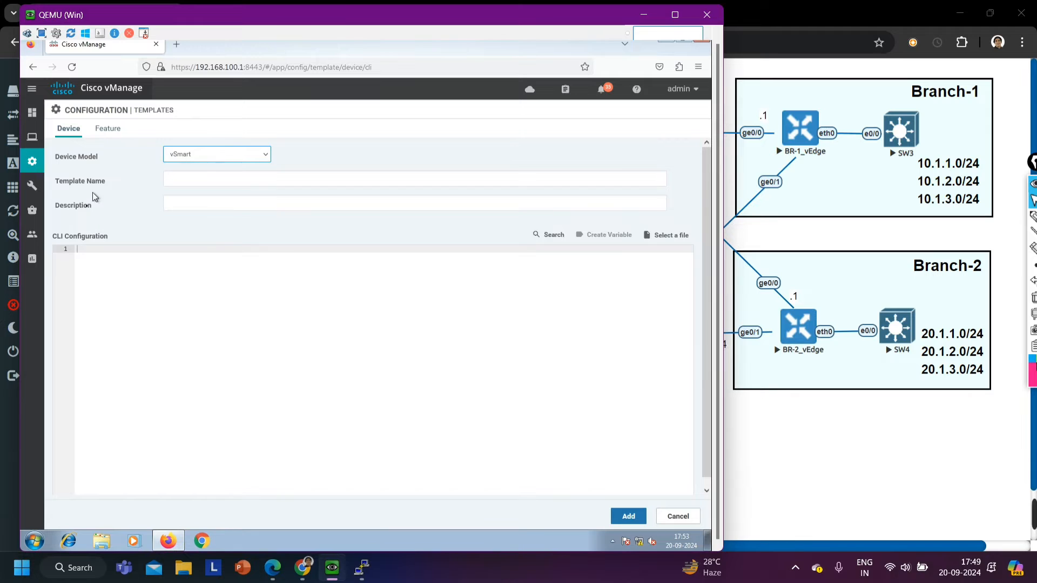
Name the template vSmart_Tamplate and enter vSmart as its description
left_click(195, 177)
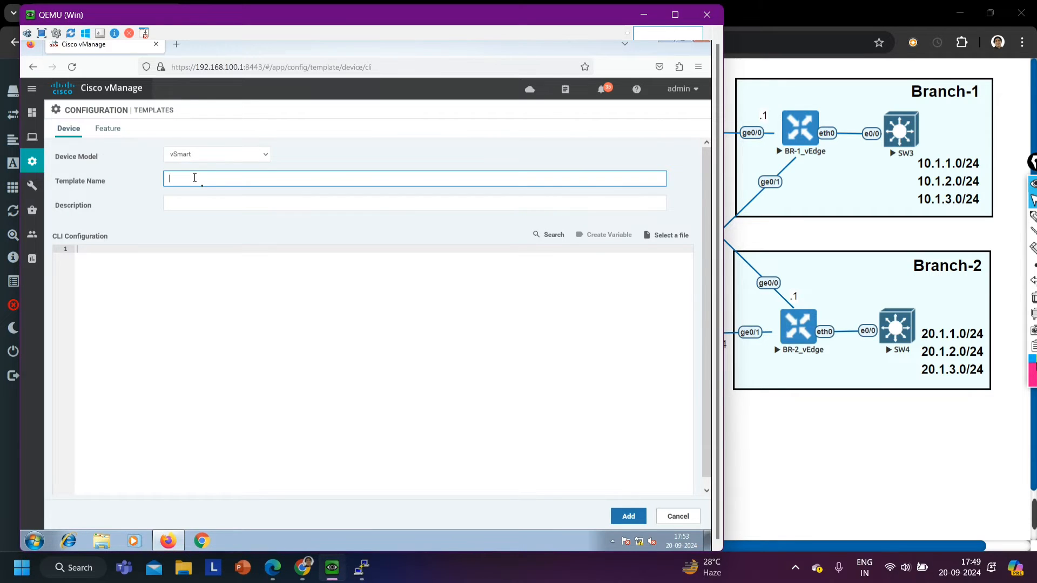
type("v")
type("Tam")
type("plate")
left_click(211, 204)
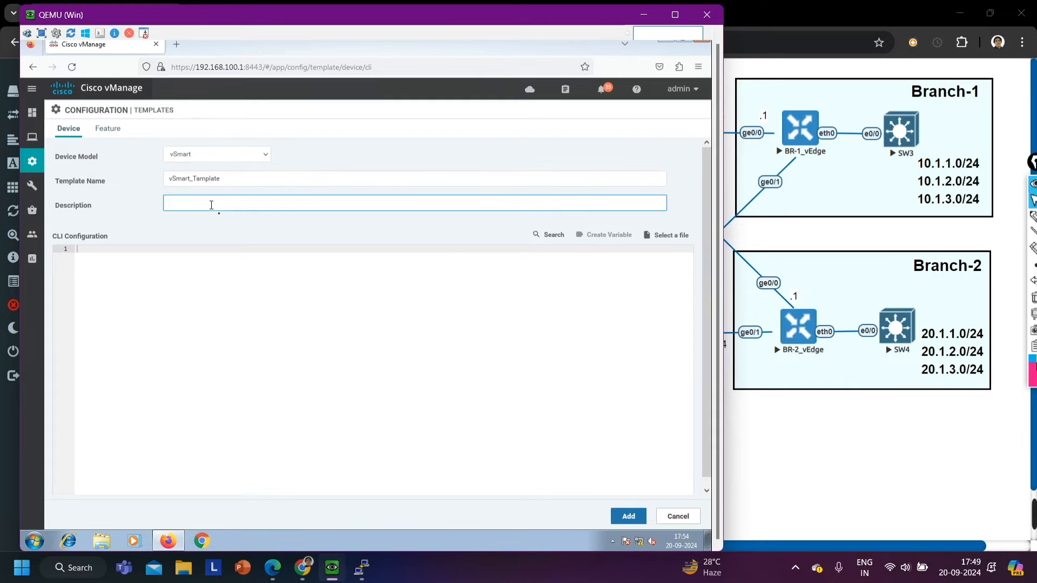
type("vS")
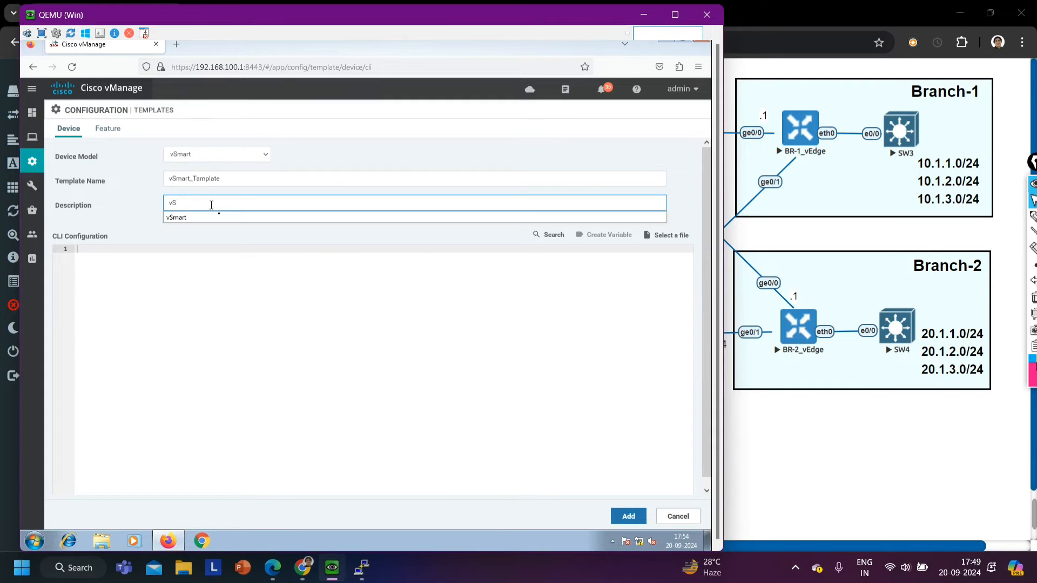
type("mart")
left_click(289, 309)
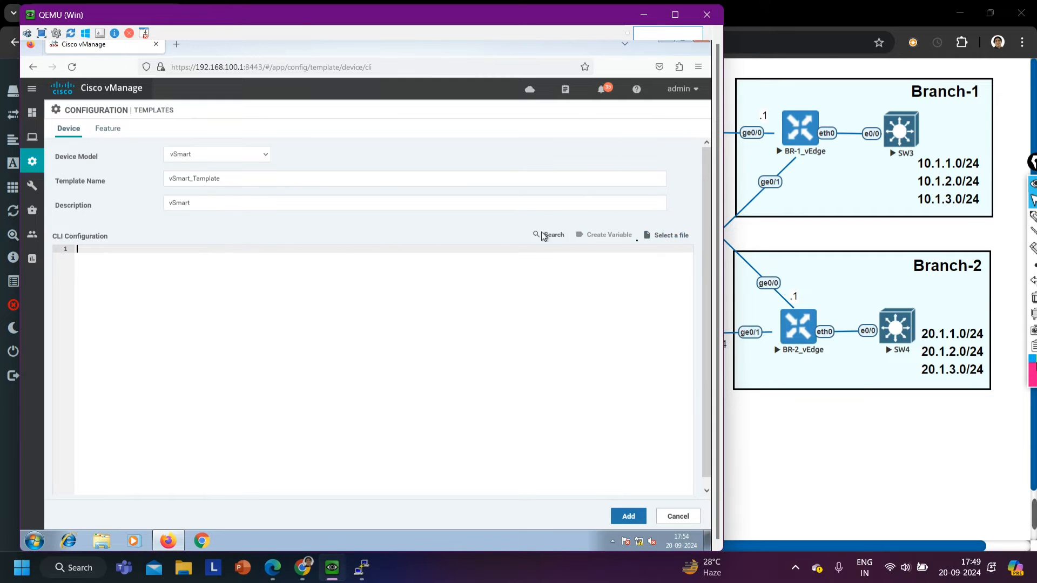
left_click(669, 236)
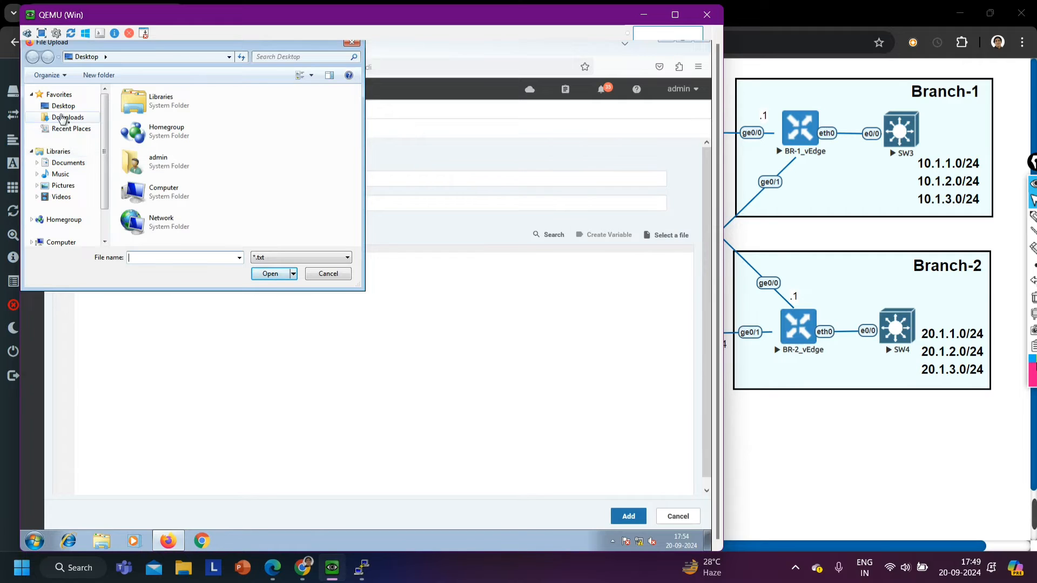
left_click(327, 274)
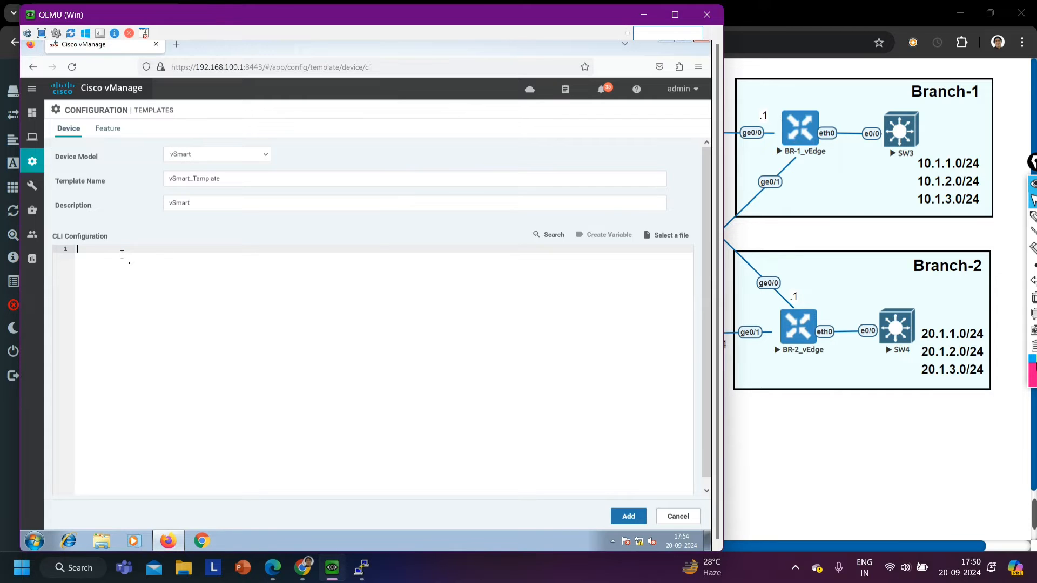
type("or")
key("BackSpace")
key("BackSpace")
Open an SSH terminal session to vSmart and log in as admin with the account password
mouse_move(33, 189)
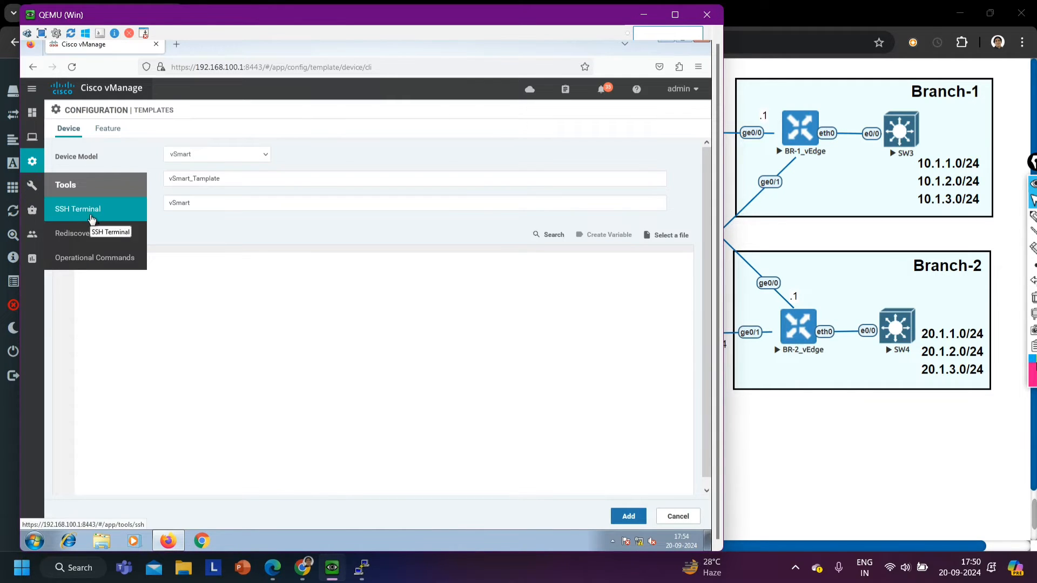
left_click(76, 209)
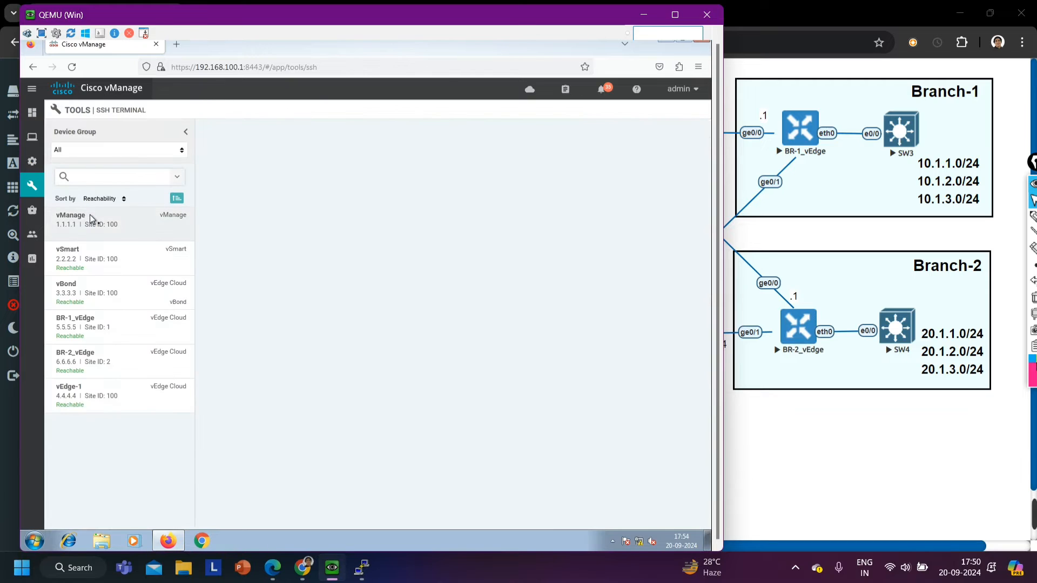
left_click(90, 265)
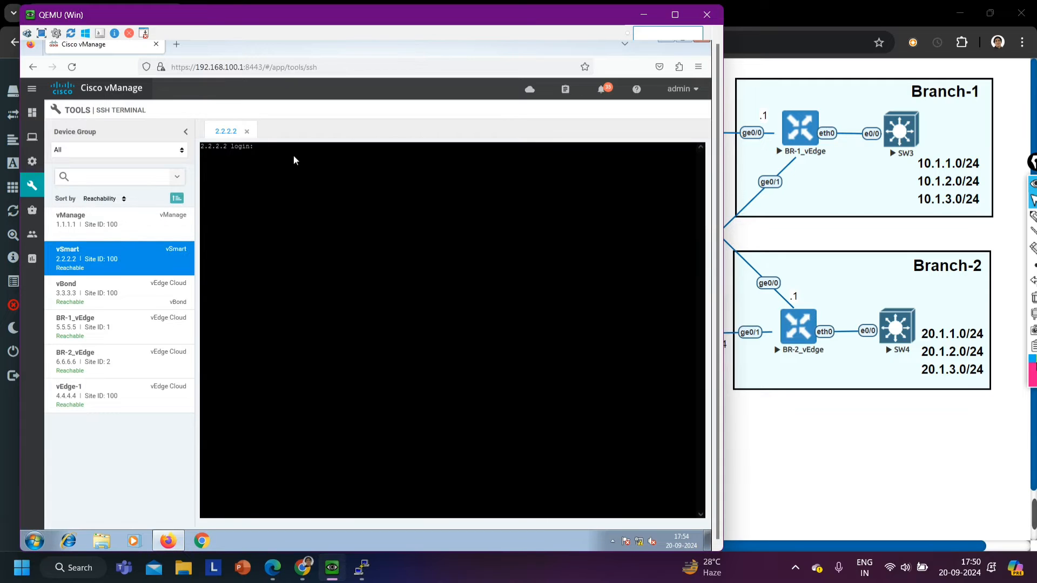
type("admin")
key("Return")
key("Return")
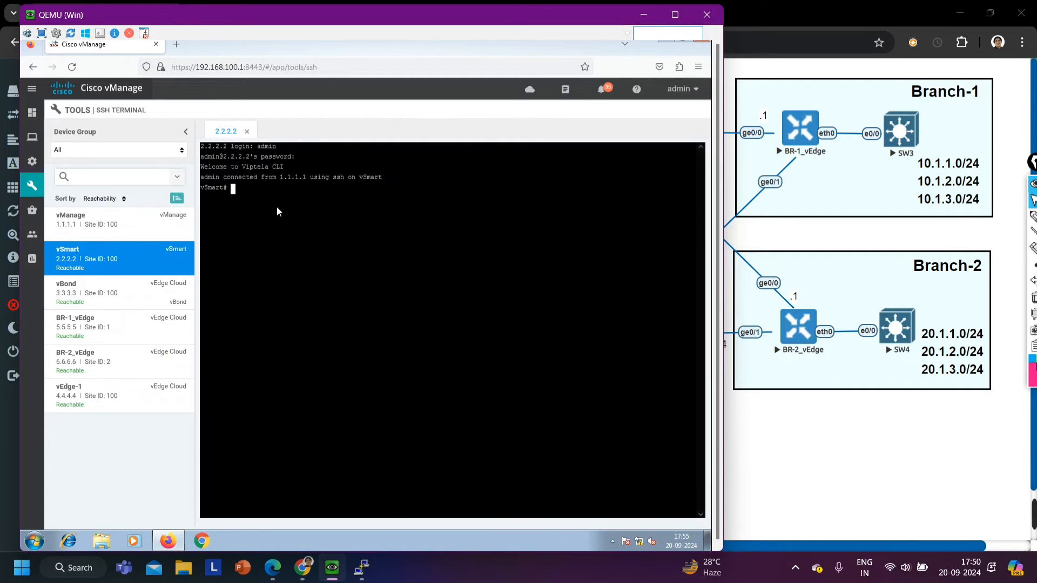
Run show run on vSmart and page through the running configuration to its end
type("show run")
key("Return")
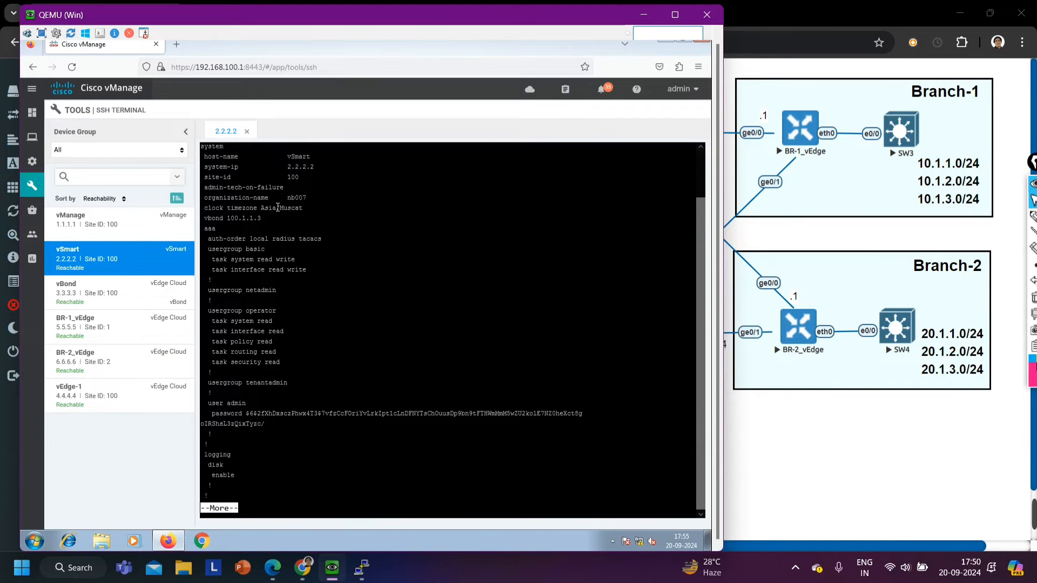
key("Return")
key("Return")
key("Return")
key("Return")
key("Return")
key("Return")
key("Return")
key("Return")
key("Return")
key("Return")
key("Return")
key("Return")
key("Return")
key("Return")
key("Return")
key("Return")
key("Return")
key("Return")
key("Return")
key("Return")
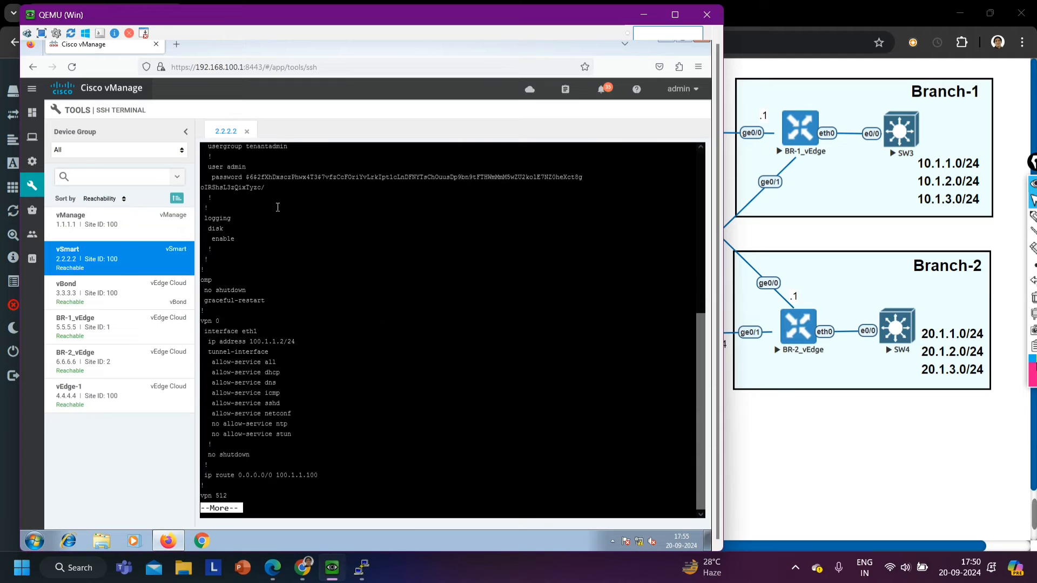
key("Return")
key("Return")
key("Return")
key("Return")
key("Return")
key("Return")
key("Return")
key("Return")
key("Return")
key("Return")
key("Return")
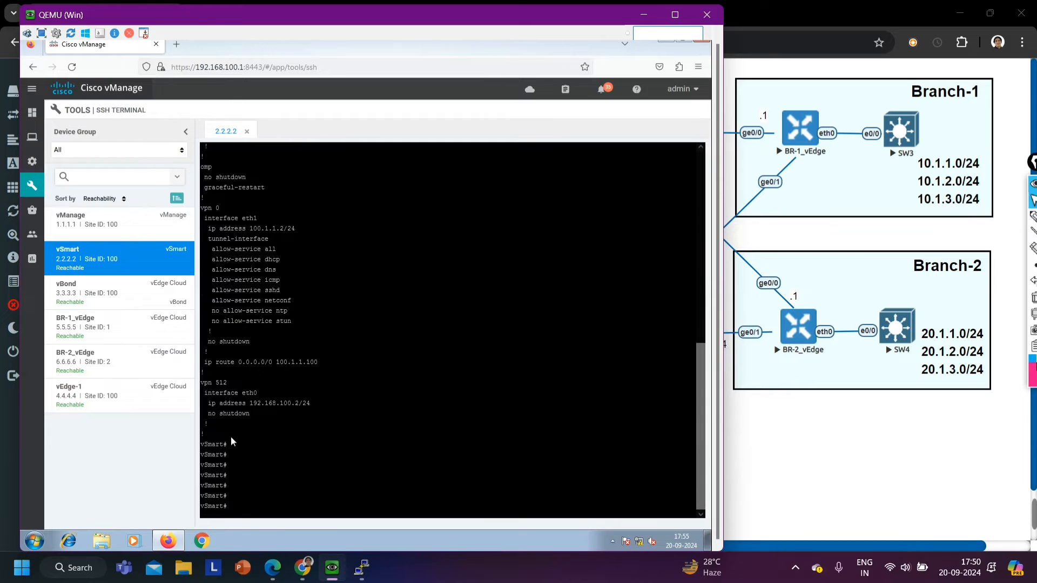
Copy the whole vSmart running configuration from the terminal output, starting at the system line
left_click_drag(223, 440, 201, 206)
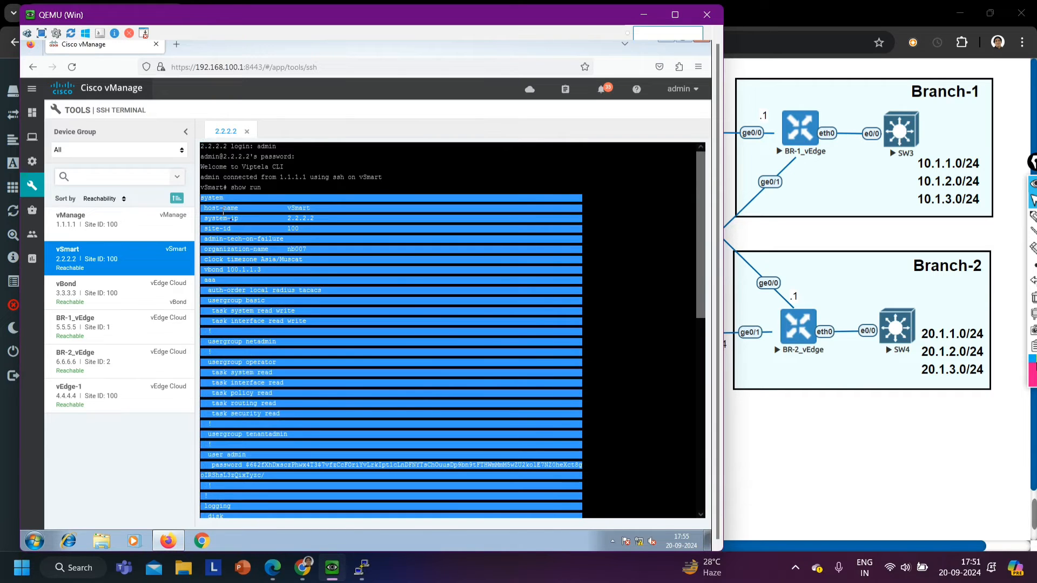
right_click(222, 210)
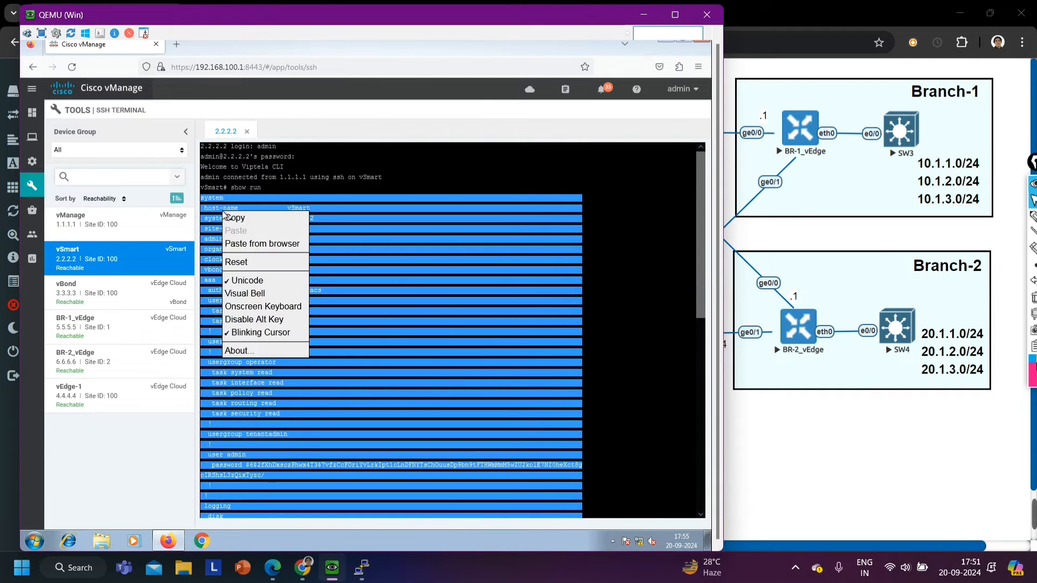
left_click(238, 218)
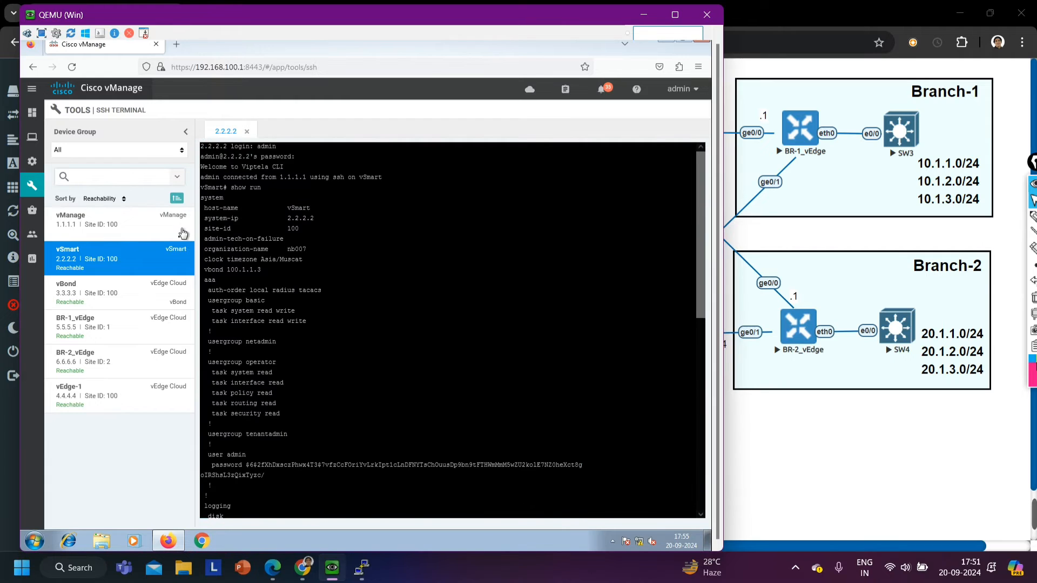
Return to the device templates and start a new CLI template for the vSmart device model
mouse_move(33, 165)
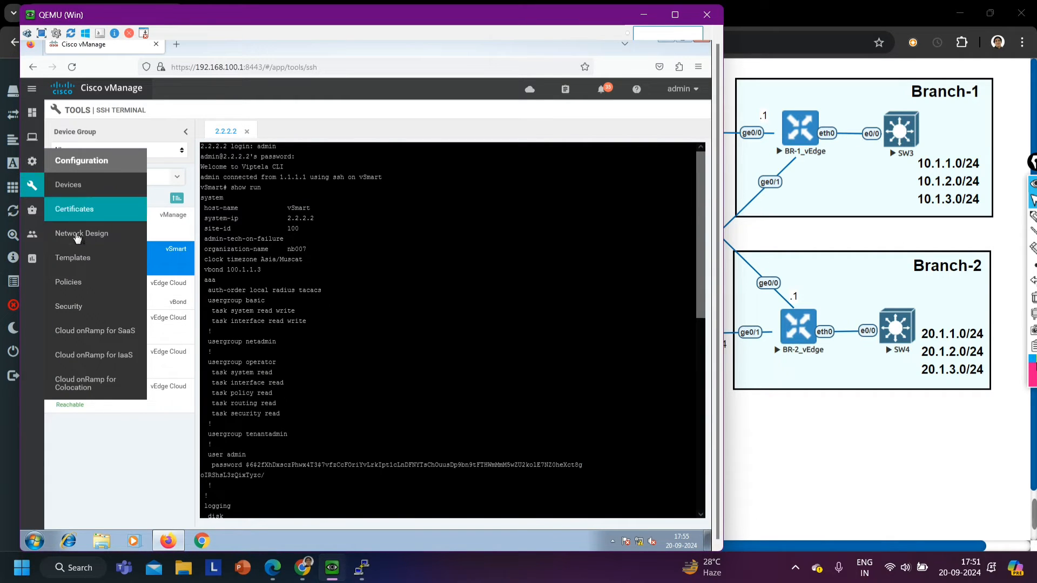
left_click(78, 266)
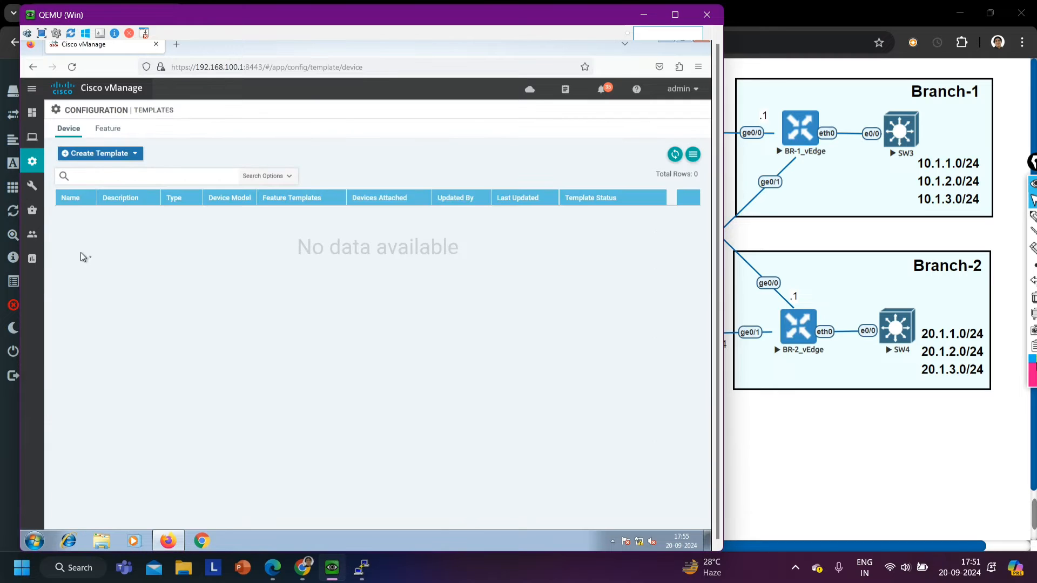
left_click(91, 156)
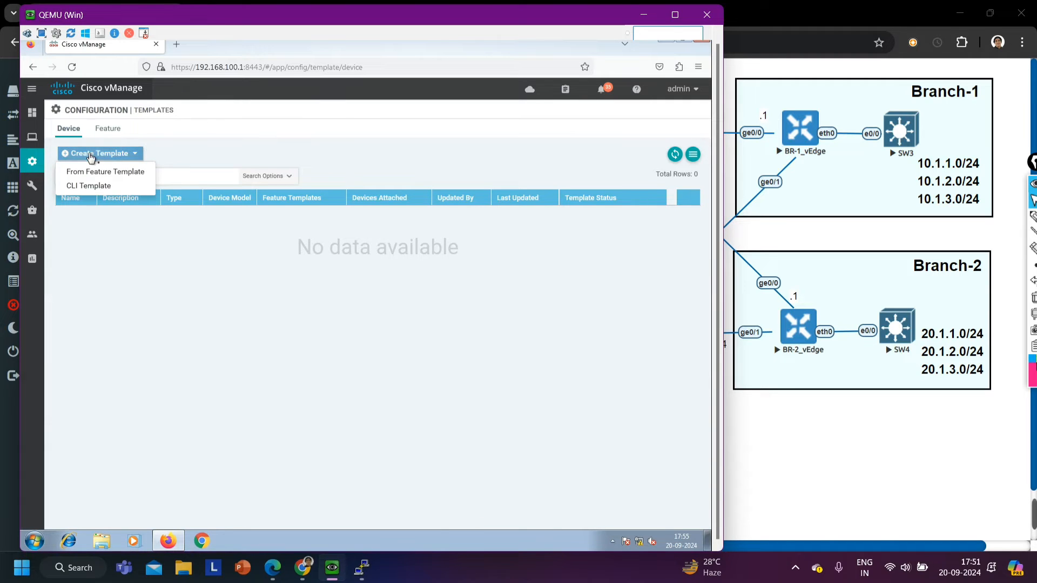
left_click(95, 189)
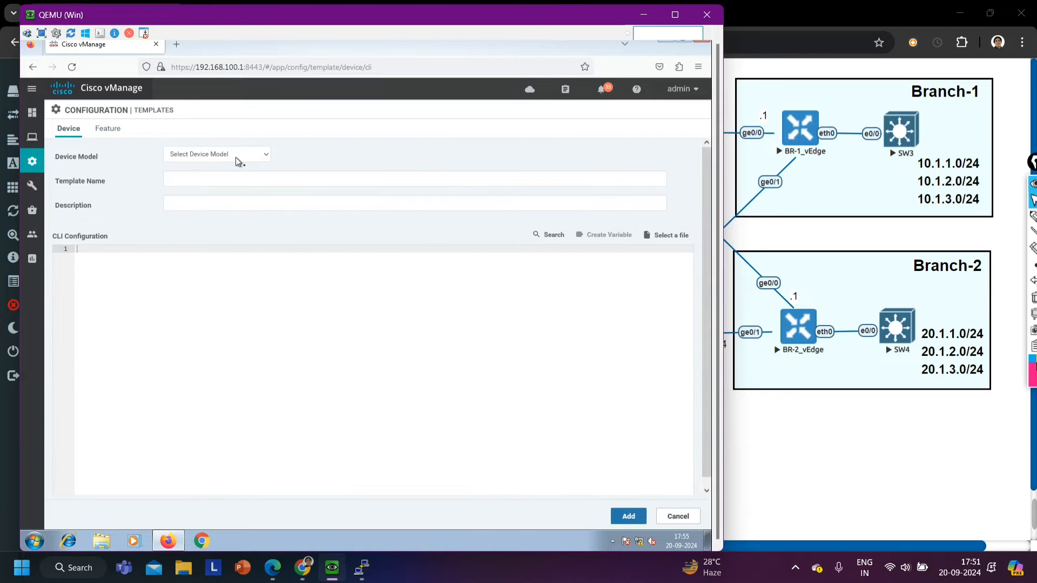
left_click(235, 156)
scroll(222, 339, "down", 5)
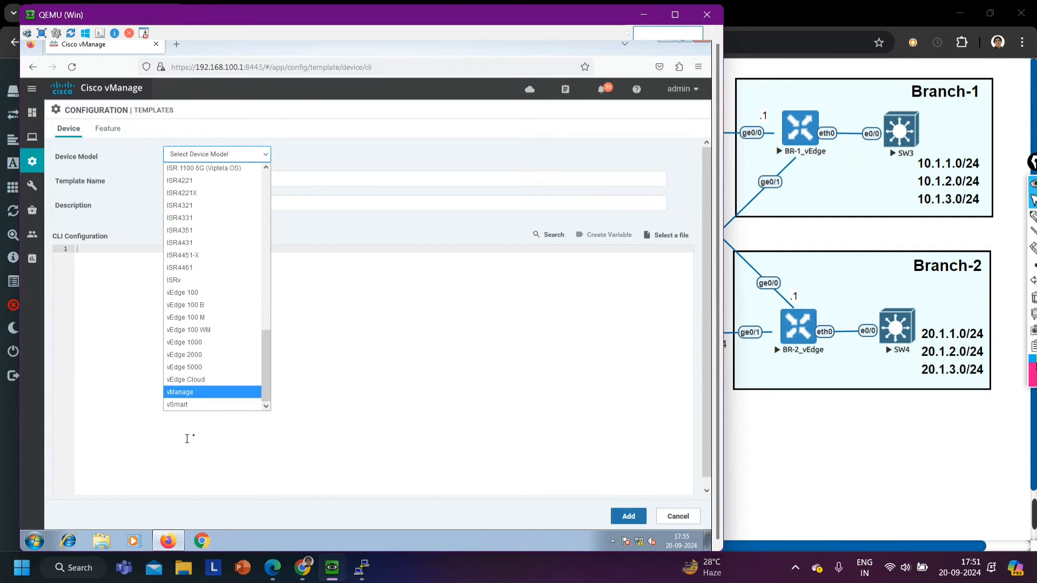
left_click(187, 403)
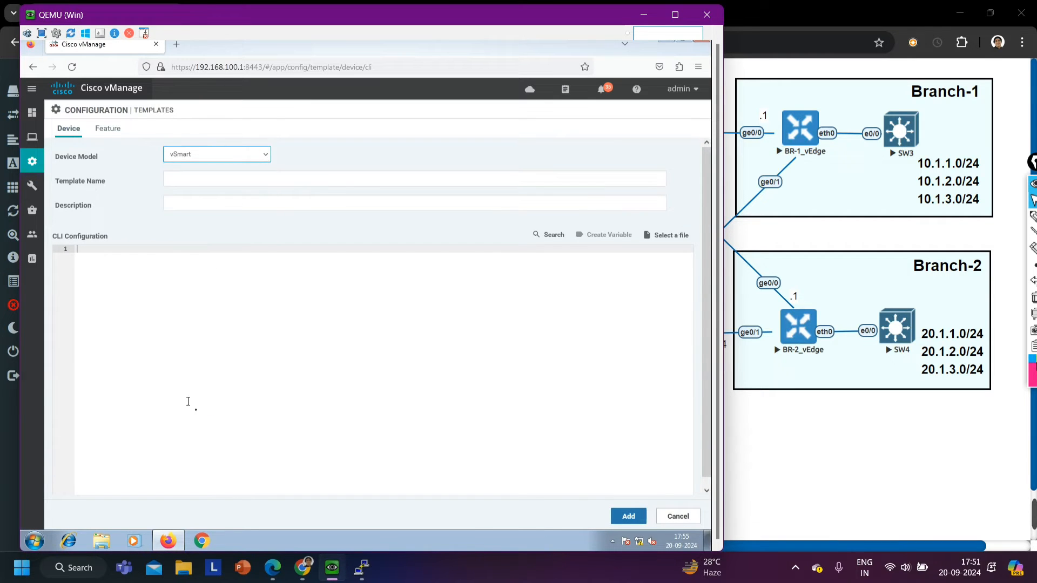
Enter vSmart as both the template name and the description
left_click(189, 178)
type("vSmarty")
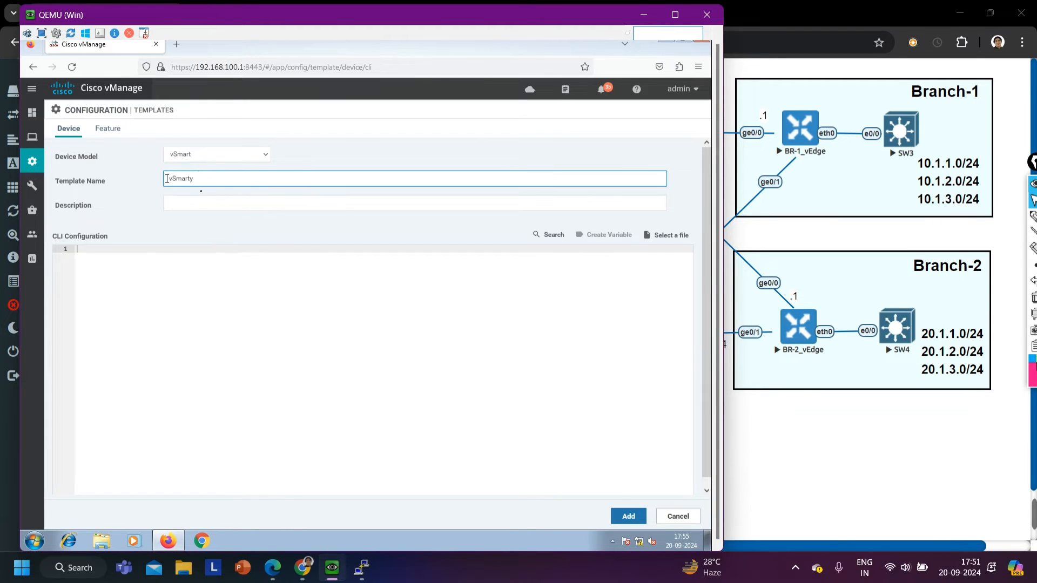
key("BackSpace")
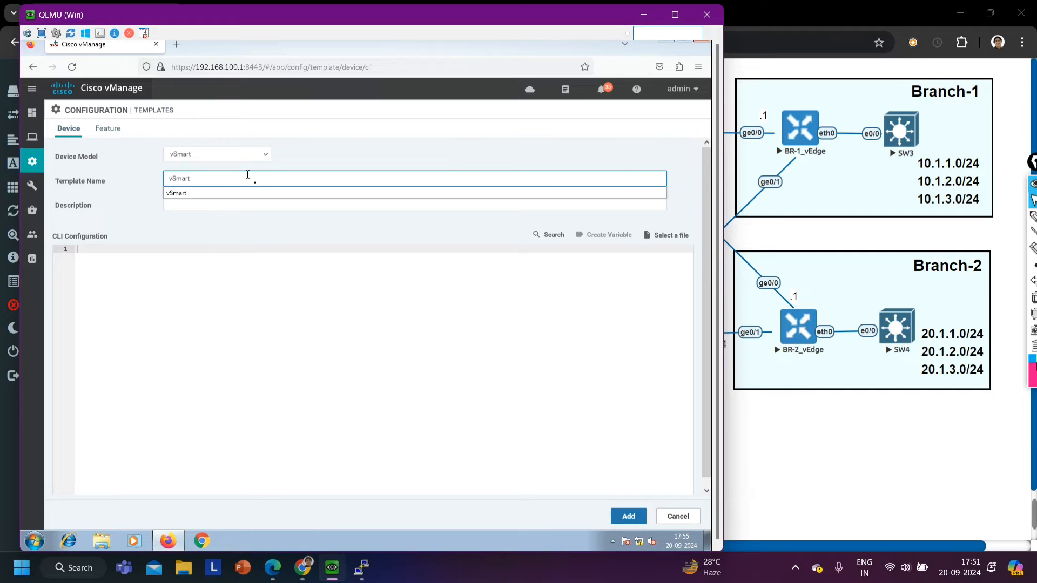
left_click(194, 193)
left_click(191, 204)
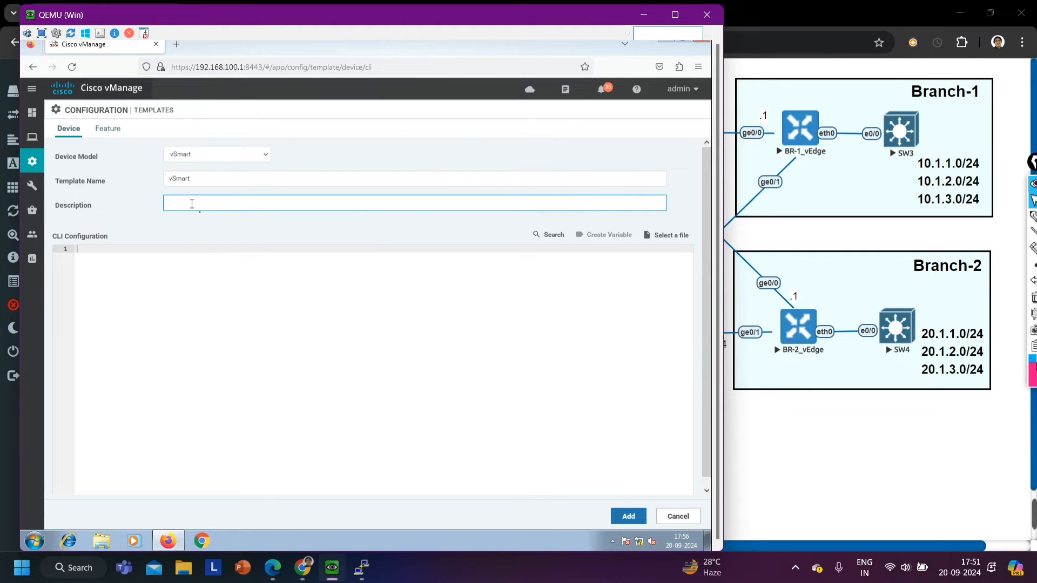
type("vS")
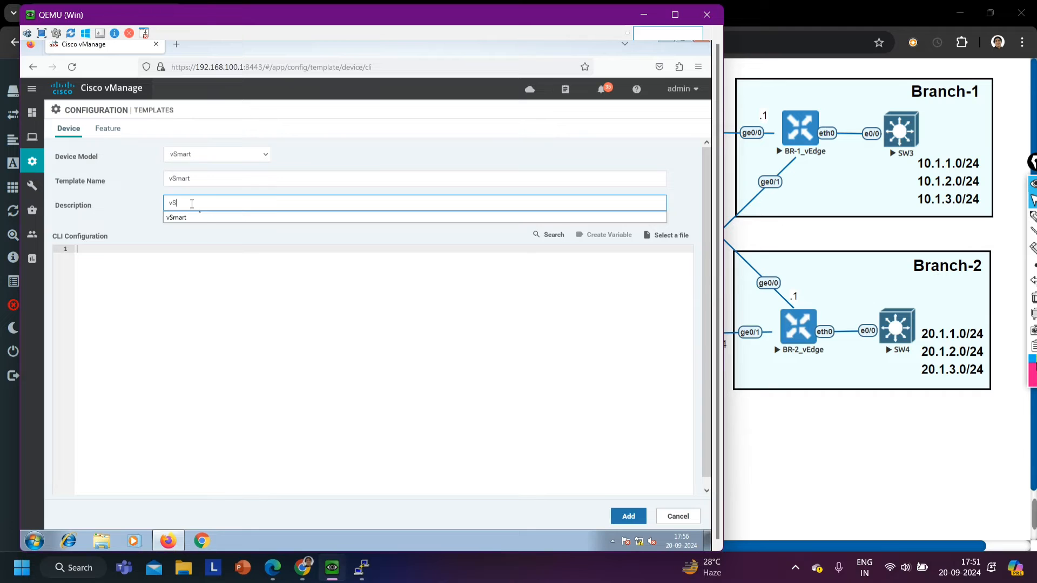
type("mart")
Paste the copied running configuration into the template's CLI configuration and add the template
left_click(220, 290)
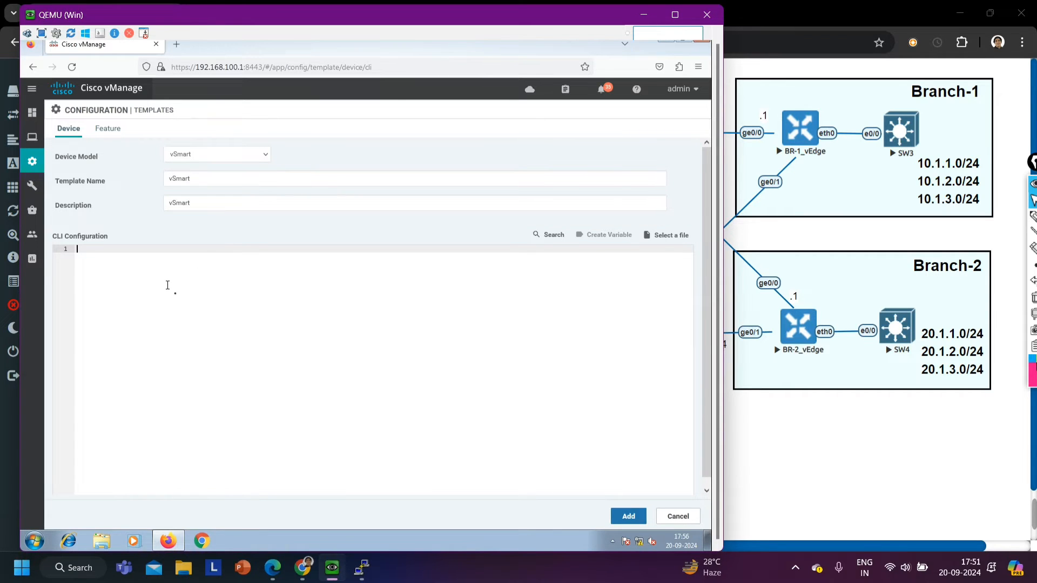
key("ctrl+v")
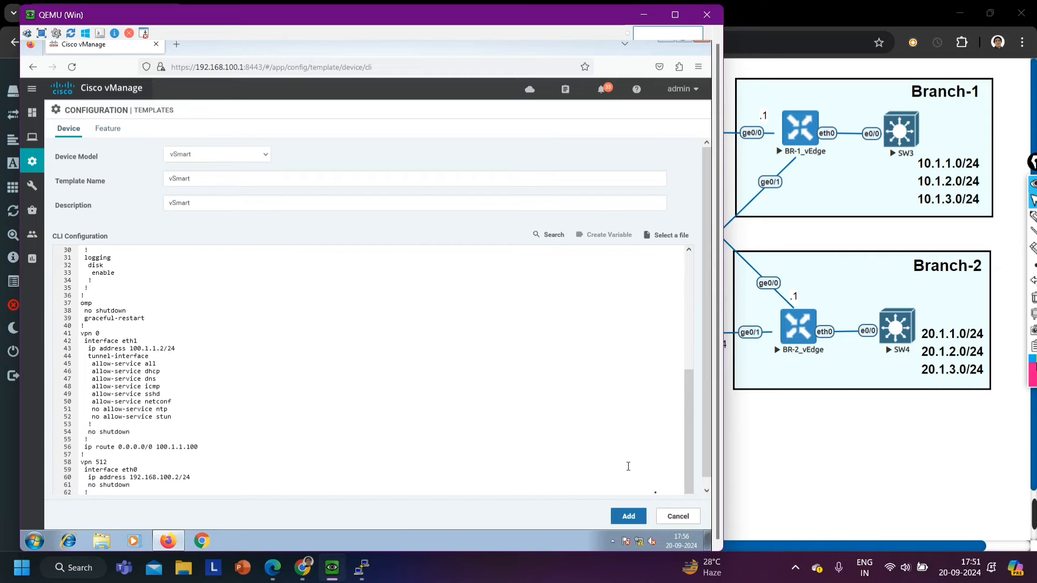
left_click(628, 517)
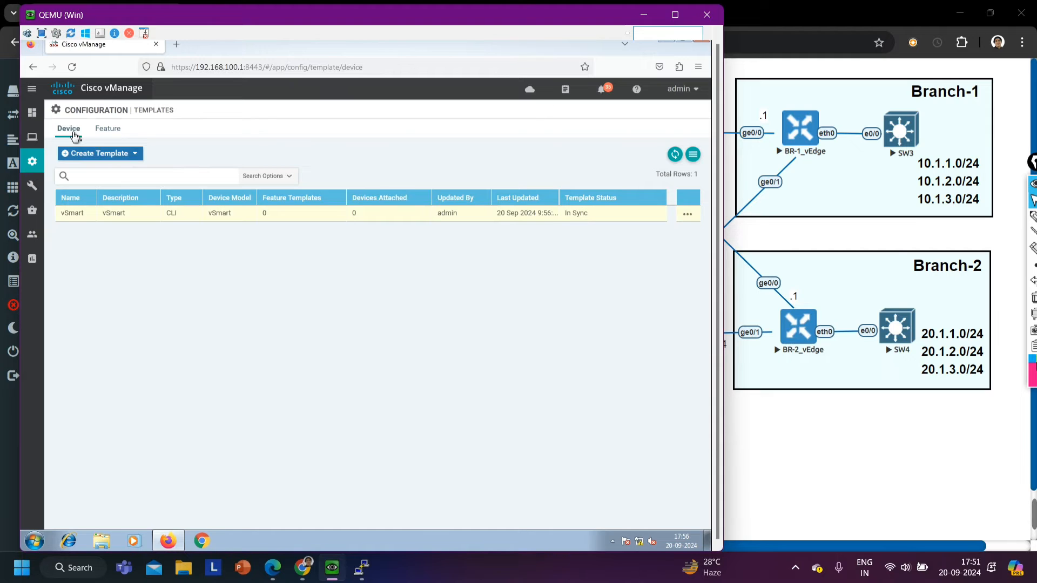
Open the vSmart template for editing and point out the system-ip value in its CLI configuration
left_click(687, 216)
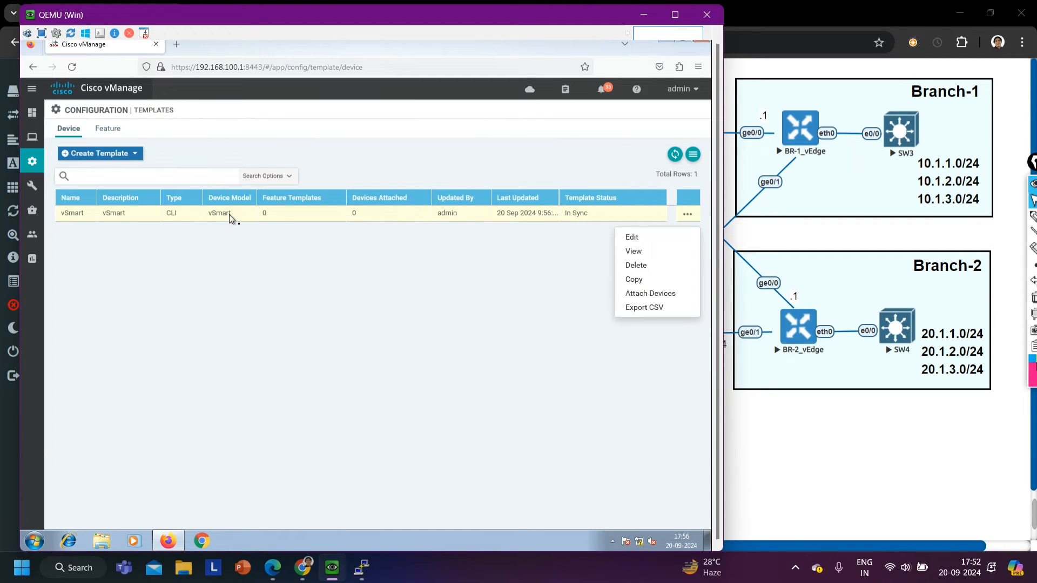
left_click(640, 240)
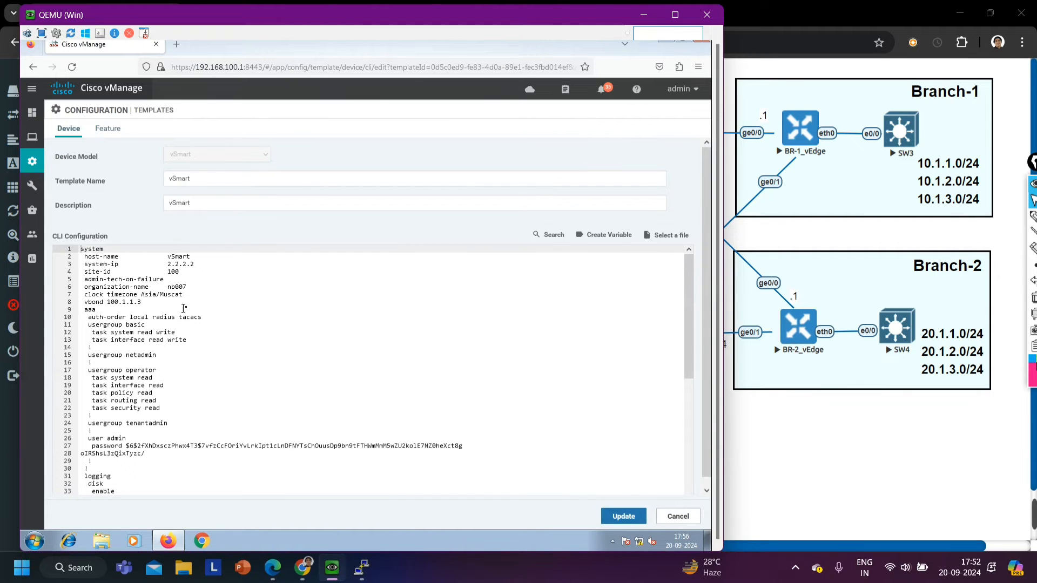
left_click_drag(209, 264, 167, 264)
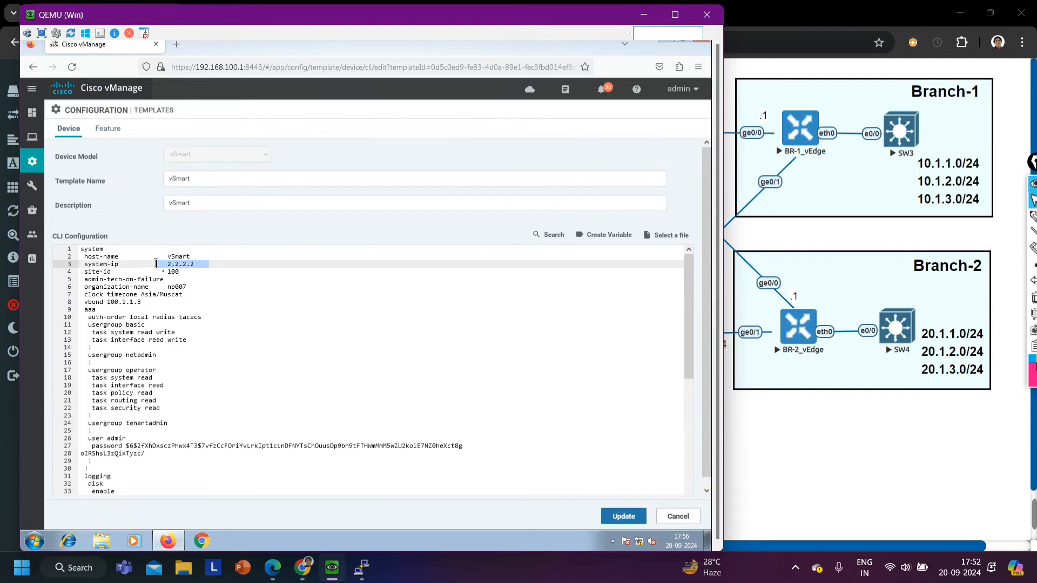
left_click(268, 339)
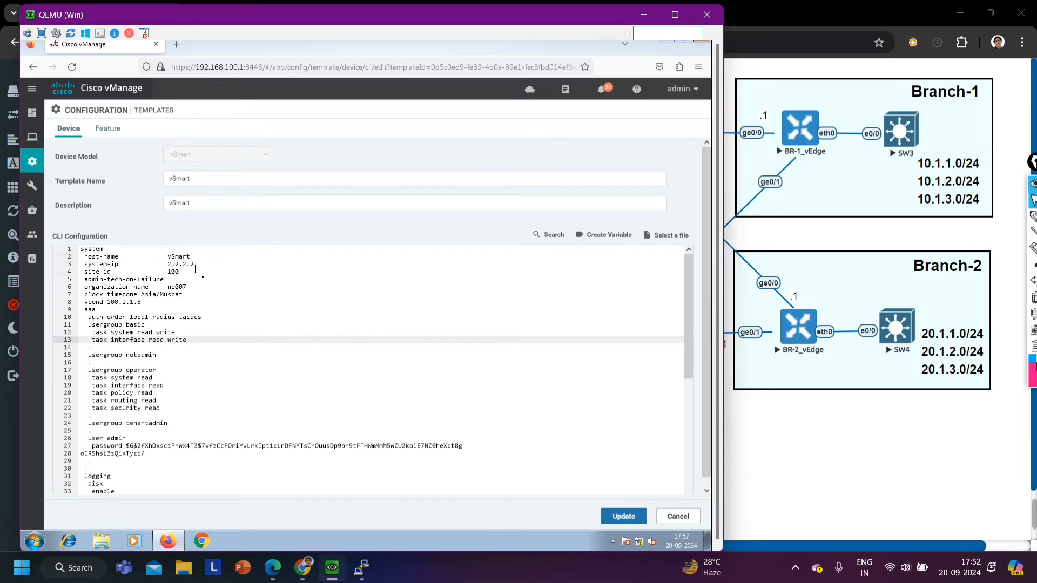
left_click_drag(194, 269, 179, 264)
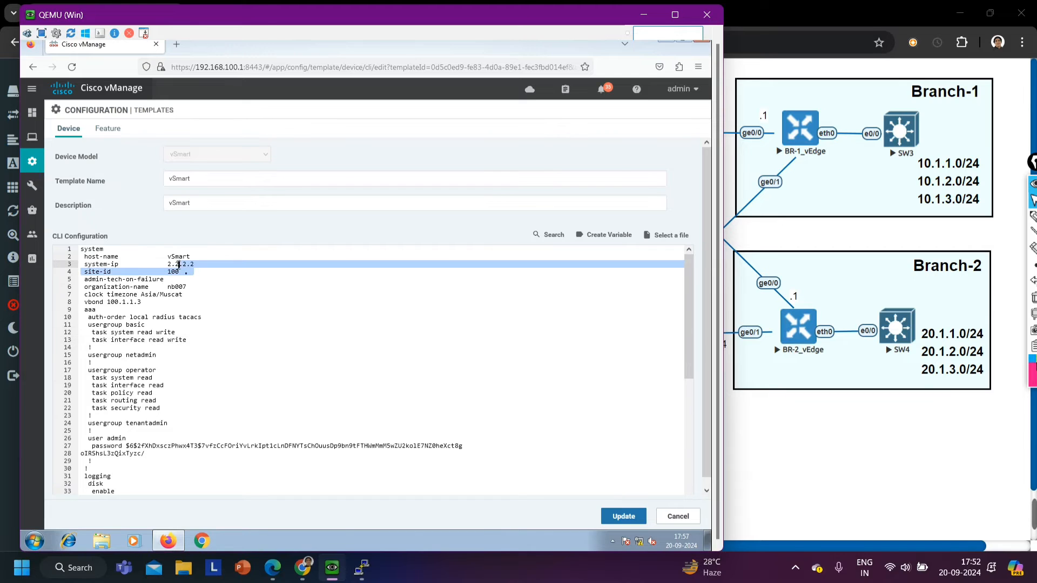
left_click(262, 306)
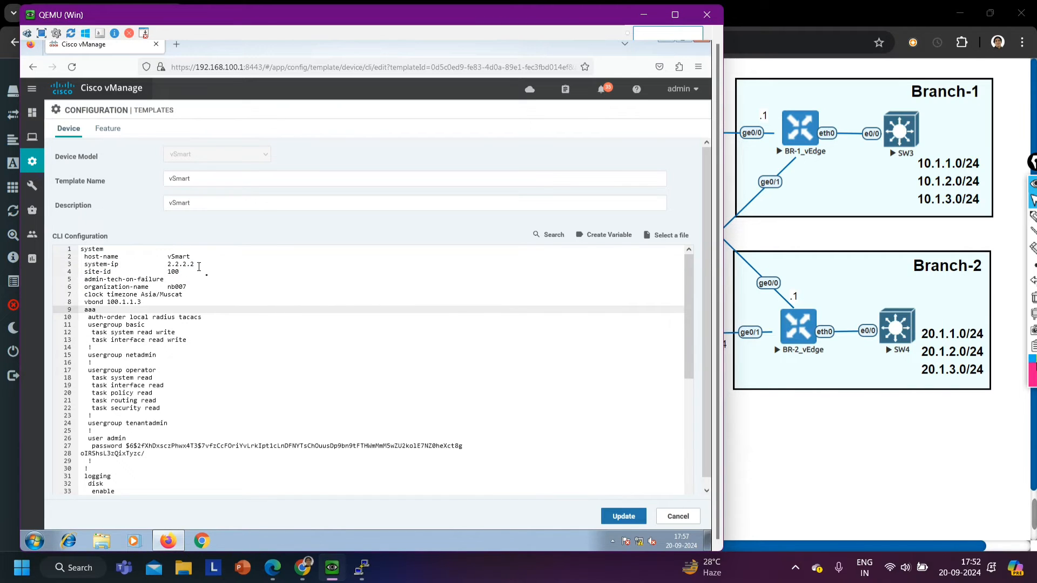
Replace the system-ip value 2.2.2.2 in the CLI configuration with a new variable named system-ip
left_click_drag(195, 264, 164, 265)
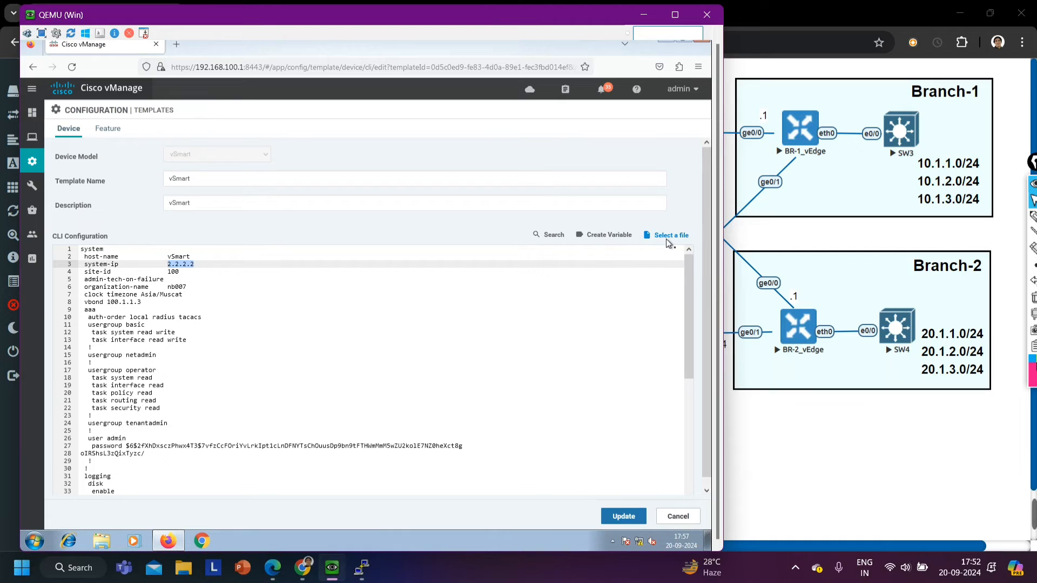
left_click(605, 236)
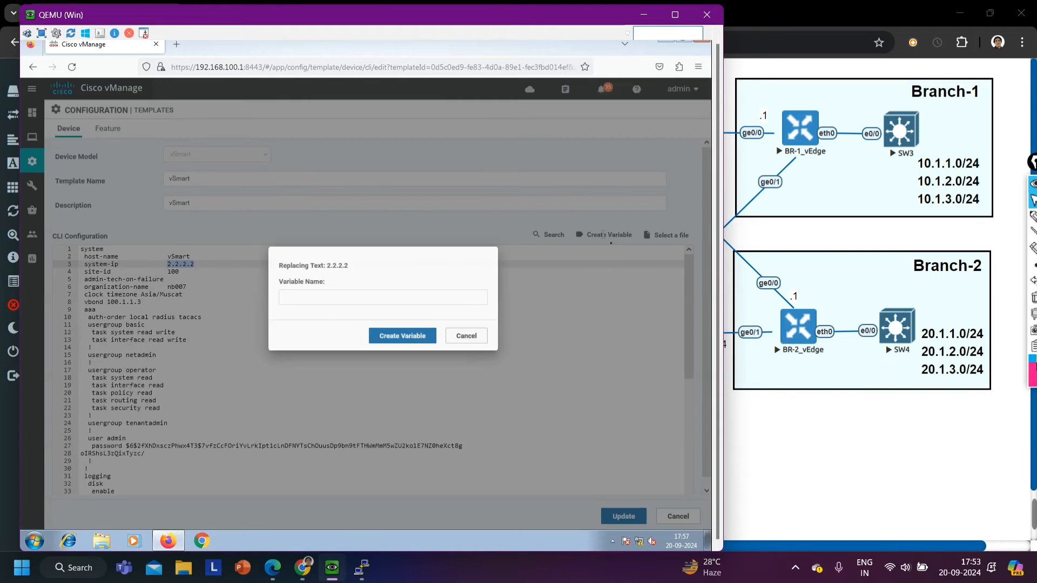
left_click(280, 312)
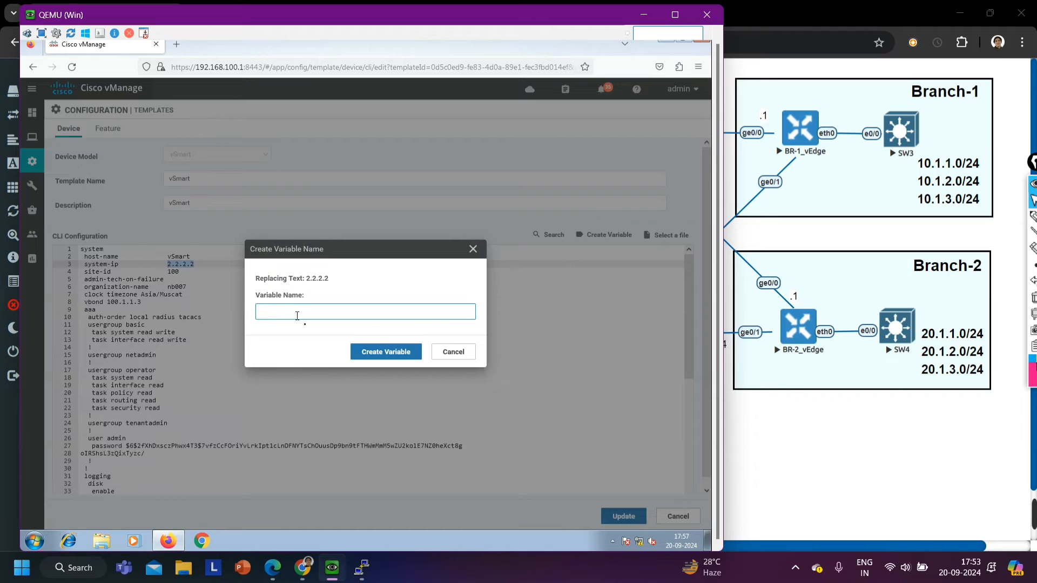
type("system-ip")
left_click(411, 351)
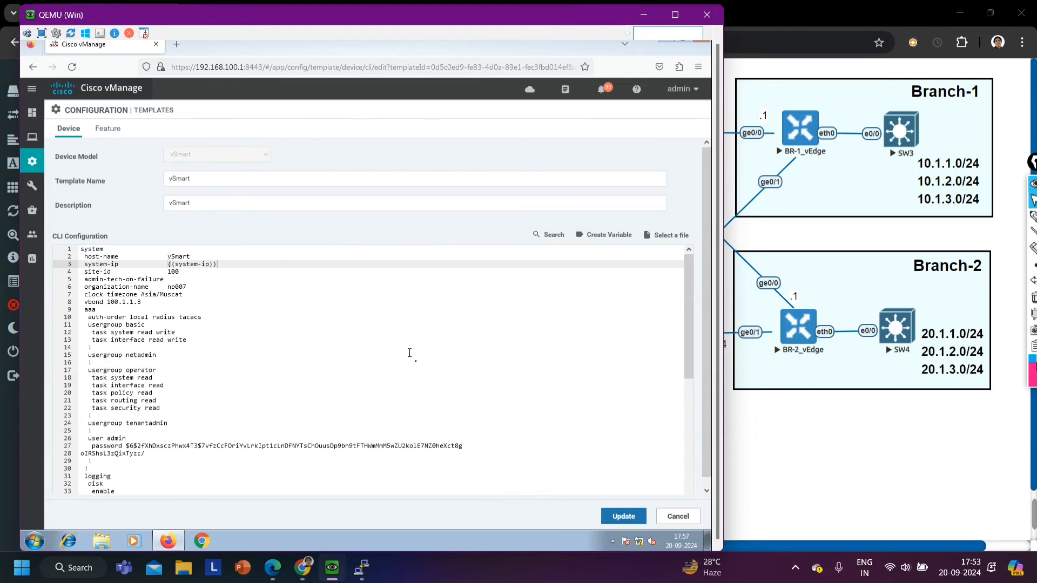
Highlight the system-ip variable and the site-id value in the CLI configuration to review them
left_click_drag(228, 264, 167, 268)
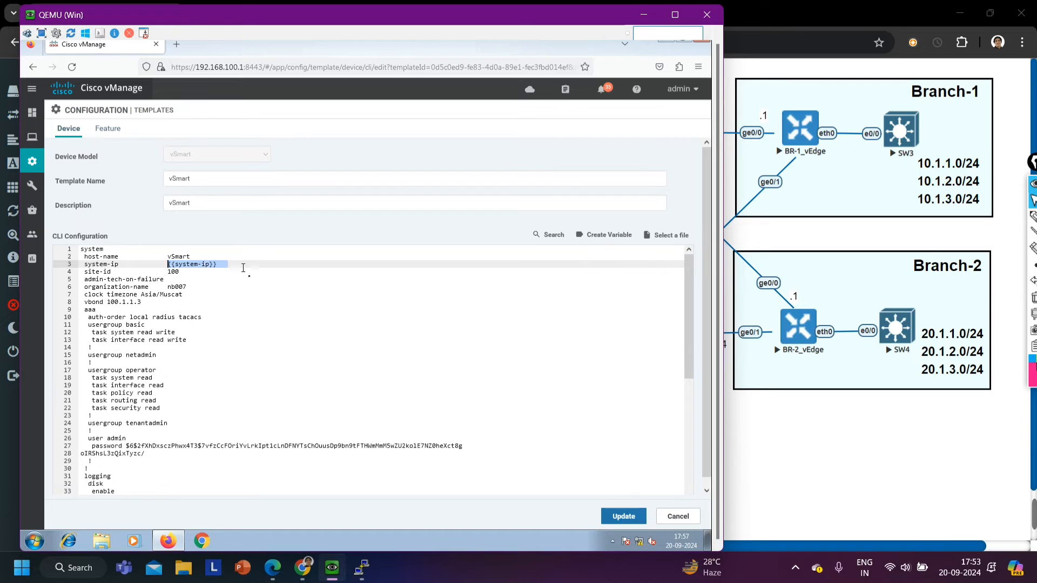
left_click_drag(244, 265, 165, 265)
left_click_drag(194, 271, 164, 272)
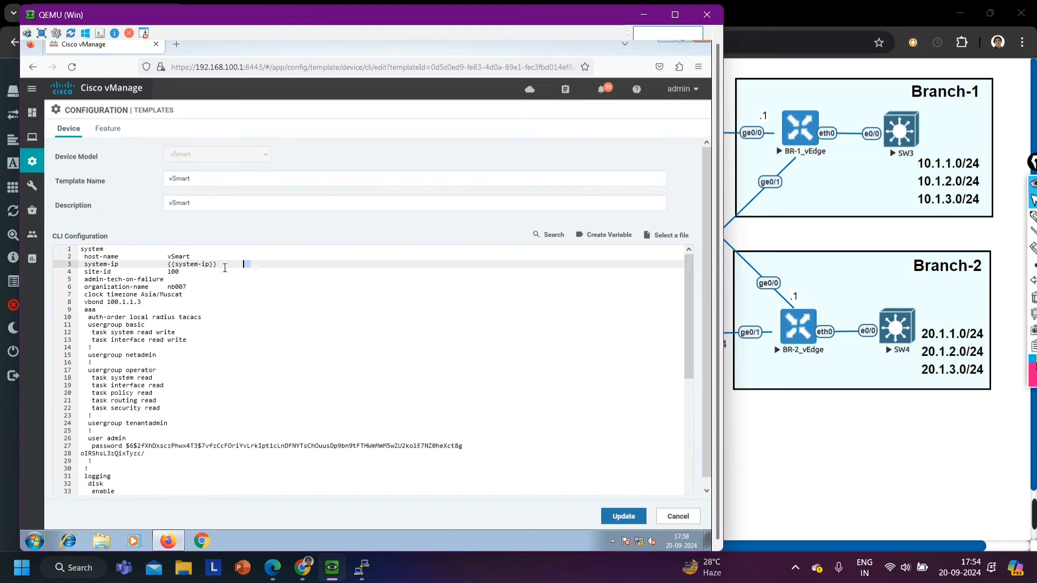
Discard the template edits and try to attach the vSmart device to the vSmart template by pushing its configuration
left_click(677, 516)
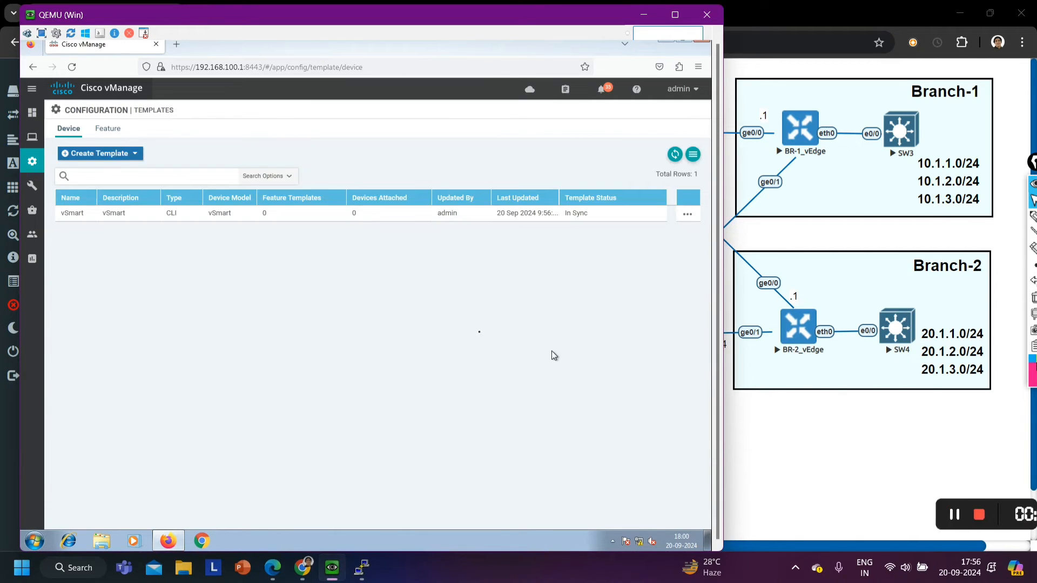
left_click(689, 216)
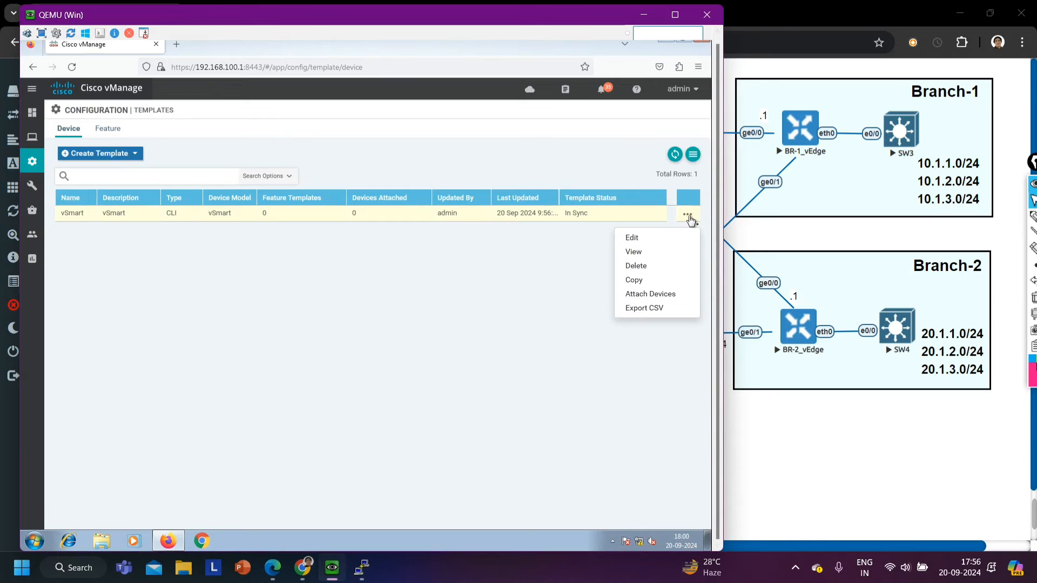
left_click(647, 295)
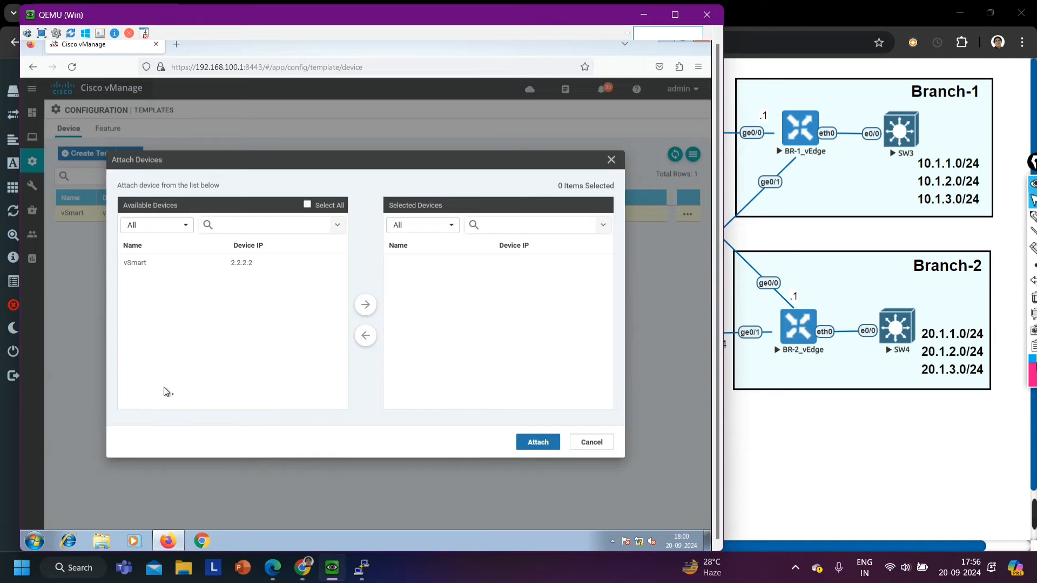
left_click(152, 263)
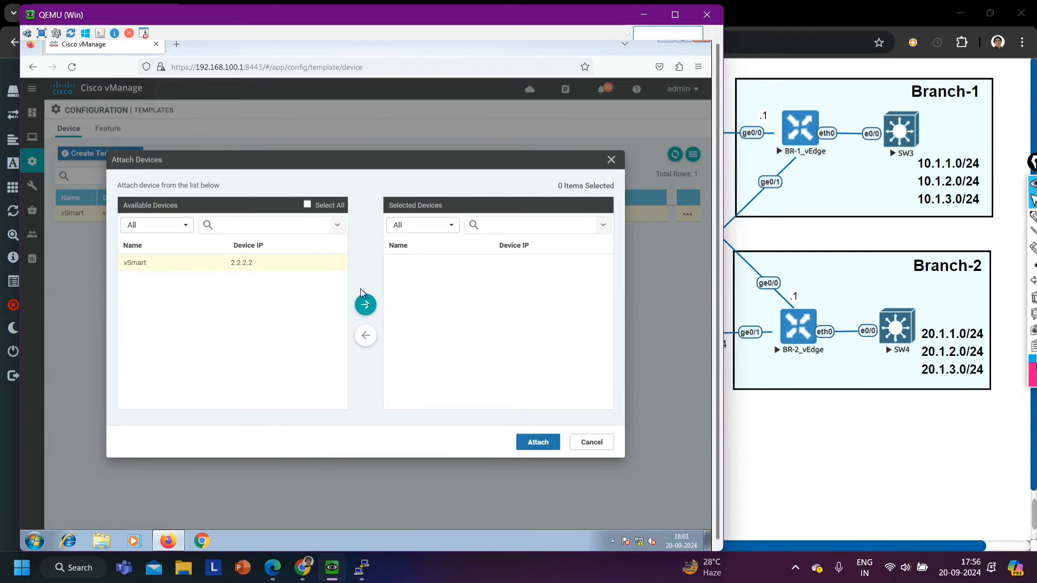
left_click(365, 306)
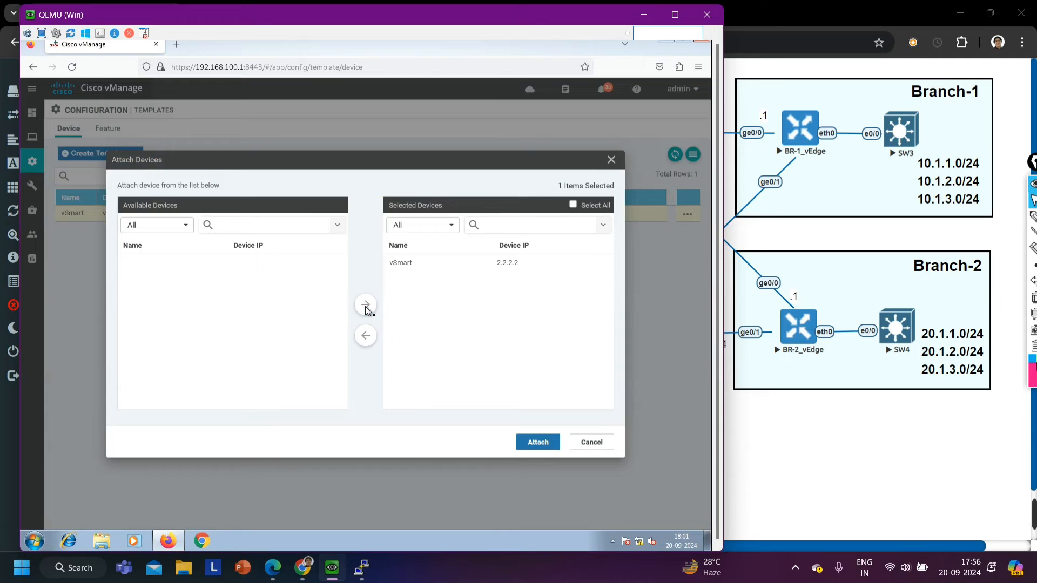
left_click(538, 443)
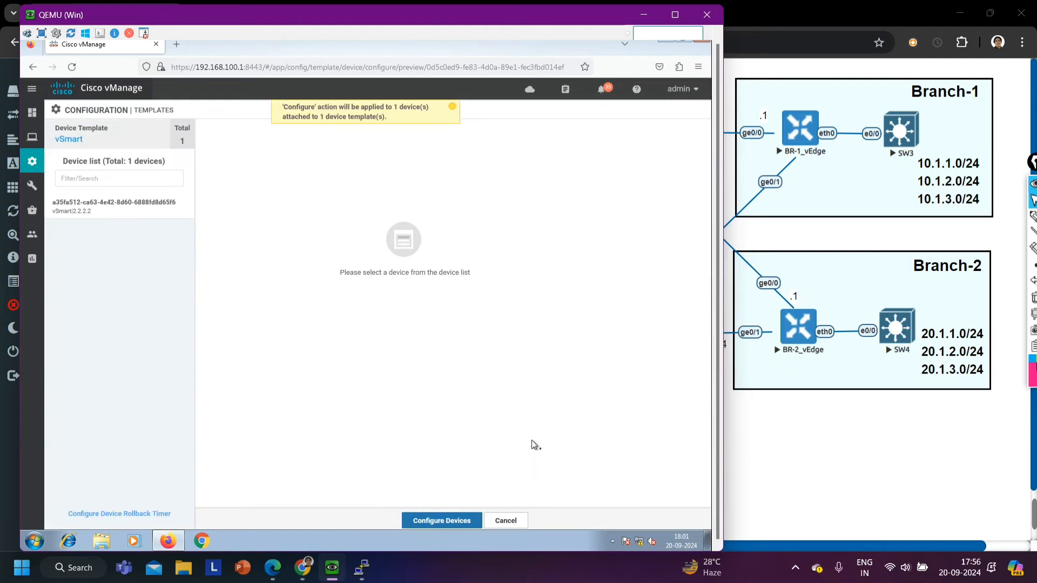
left_click(427, 517)
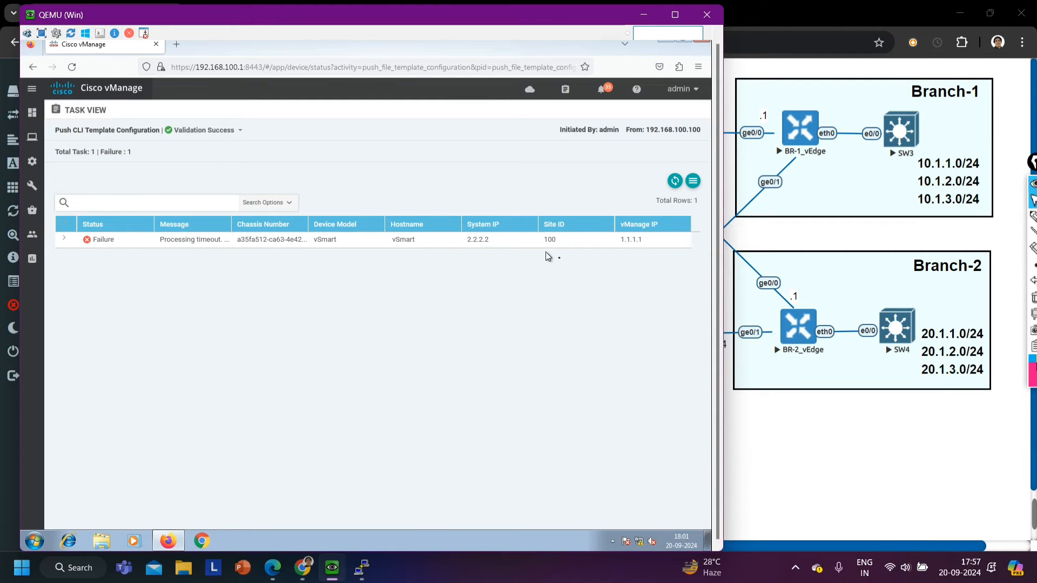
Delete the vSmart template from the device templates and switch to the EVE topology
mouse_move(32, 161)
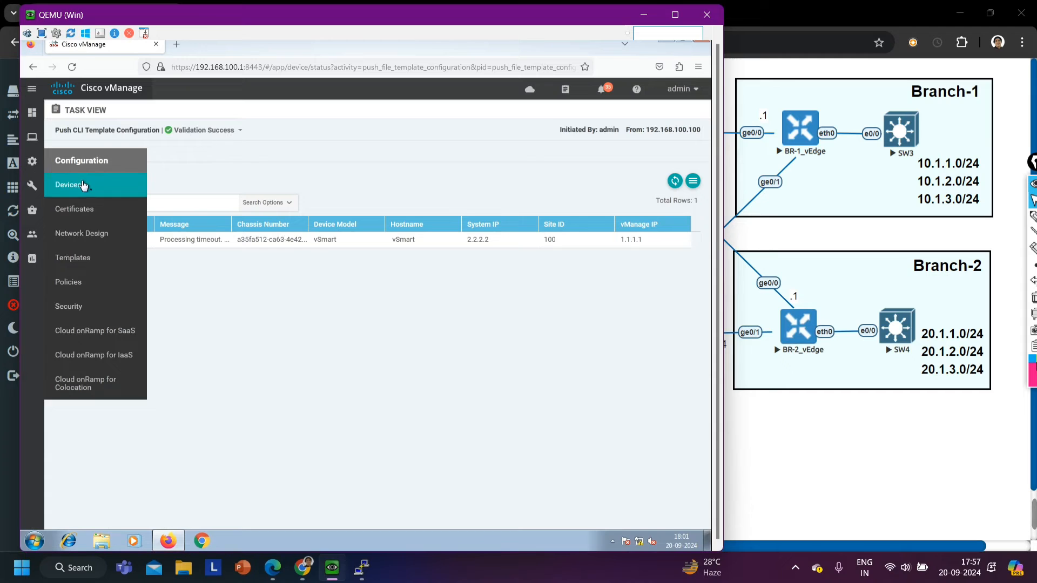
left_click(90, 261)
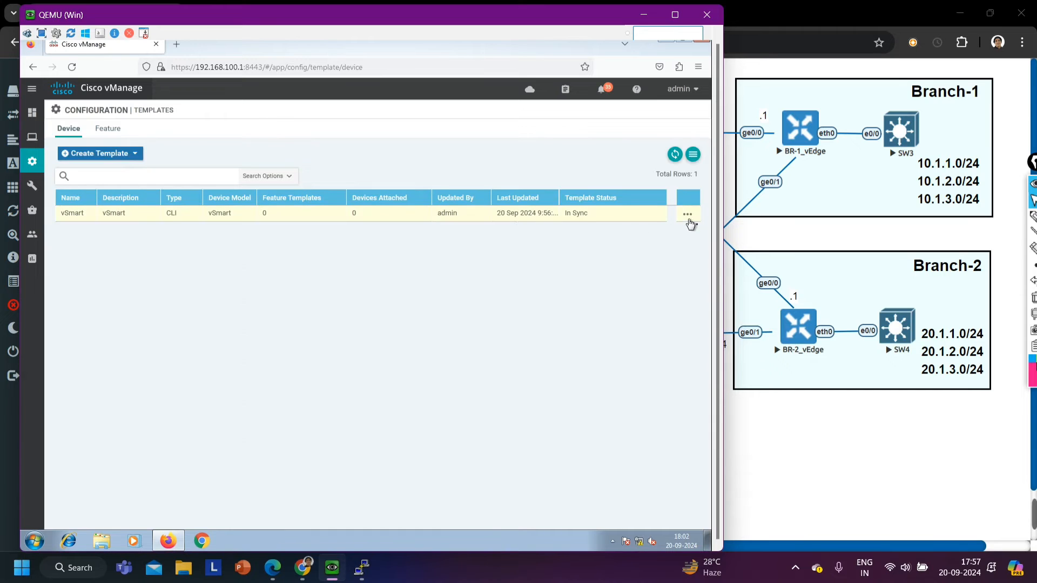
left_click(687, 215)
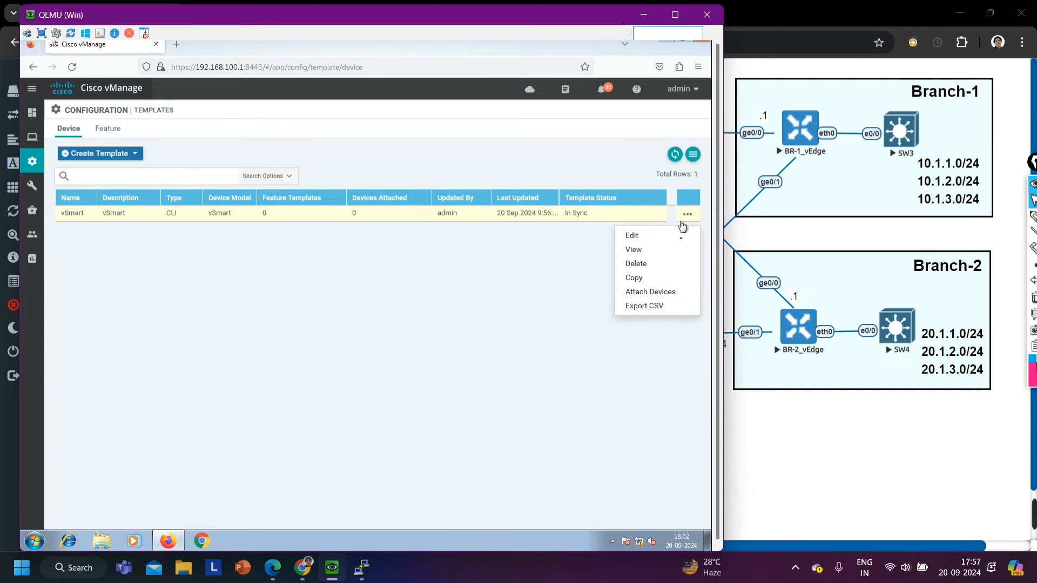
left_click(643, 266)
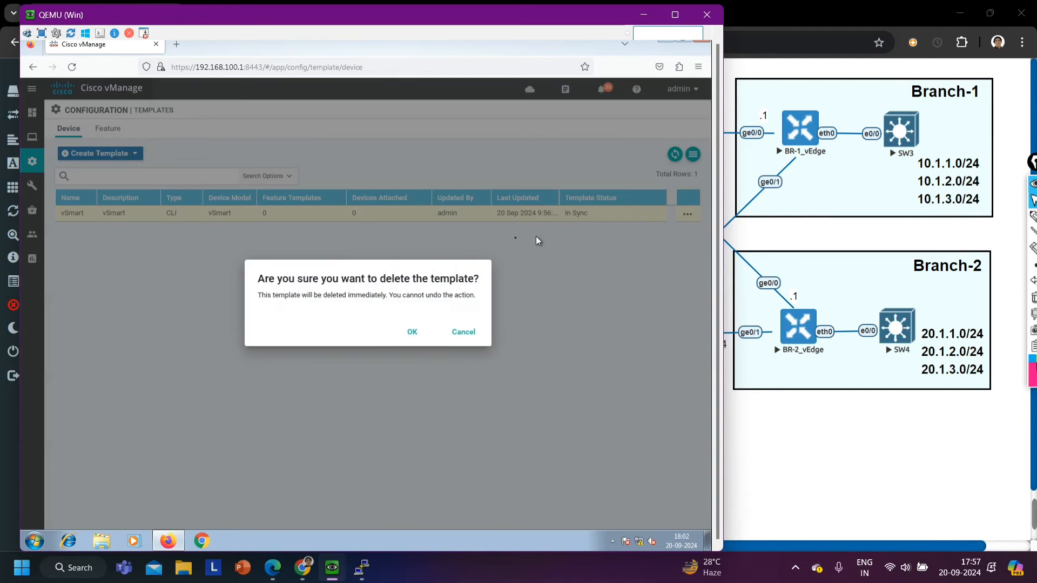
left_click(409, 333)
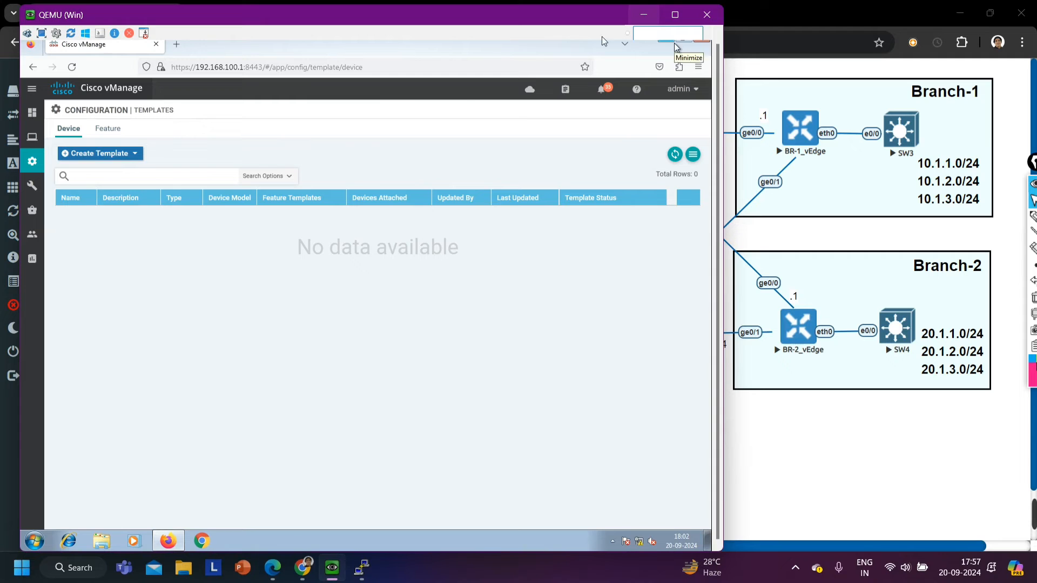
left_click(644, 15)
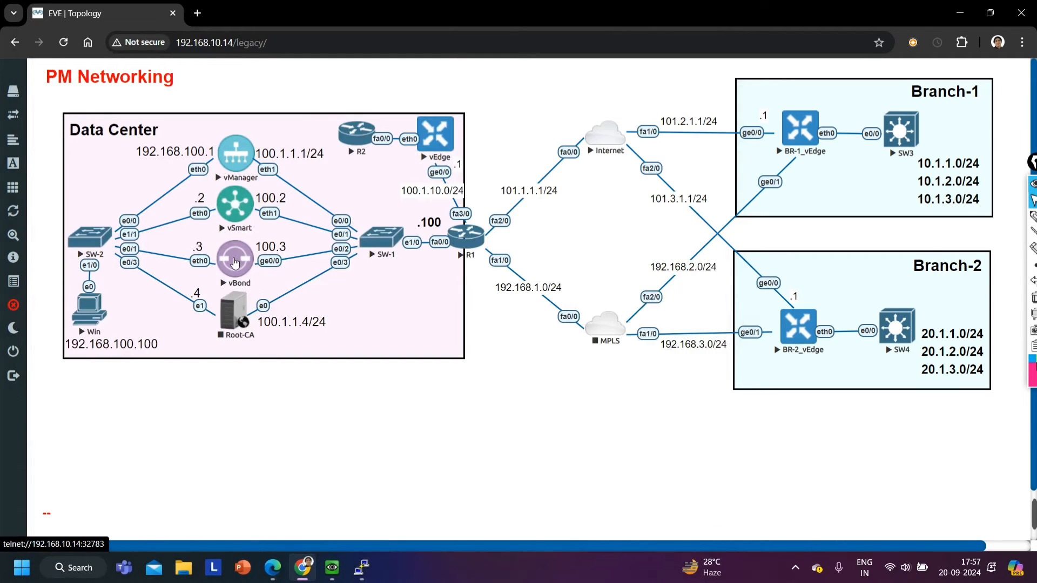